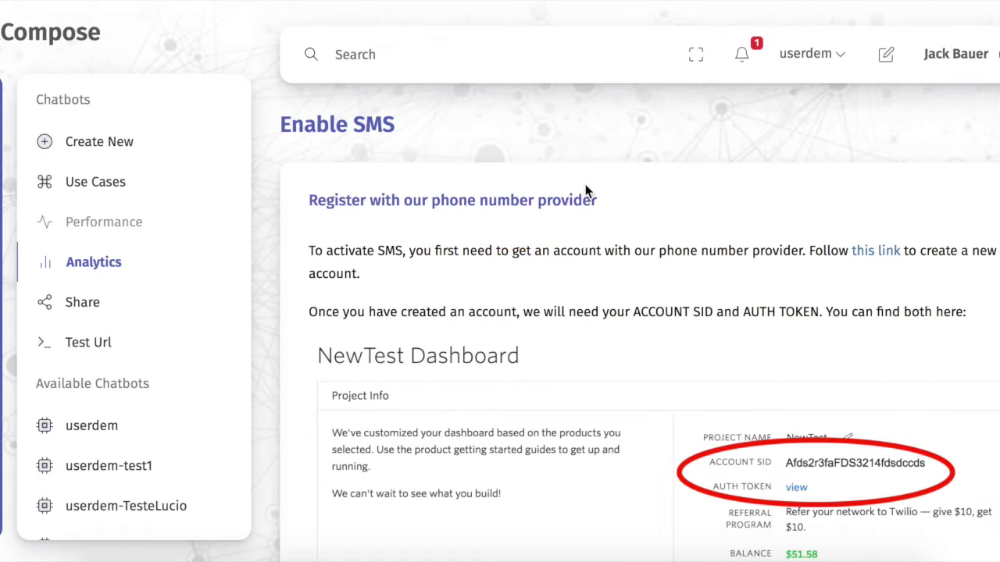
# Review the Enable SMS registration instructions, including where to find the ACCOUNT SID and AUTH TOKEN and the fields for entering them
pyautogui.scroll(-5, 587, 191)
pyautogui.scroll(-3, 657, 189)
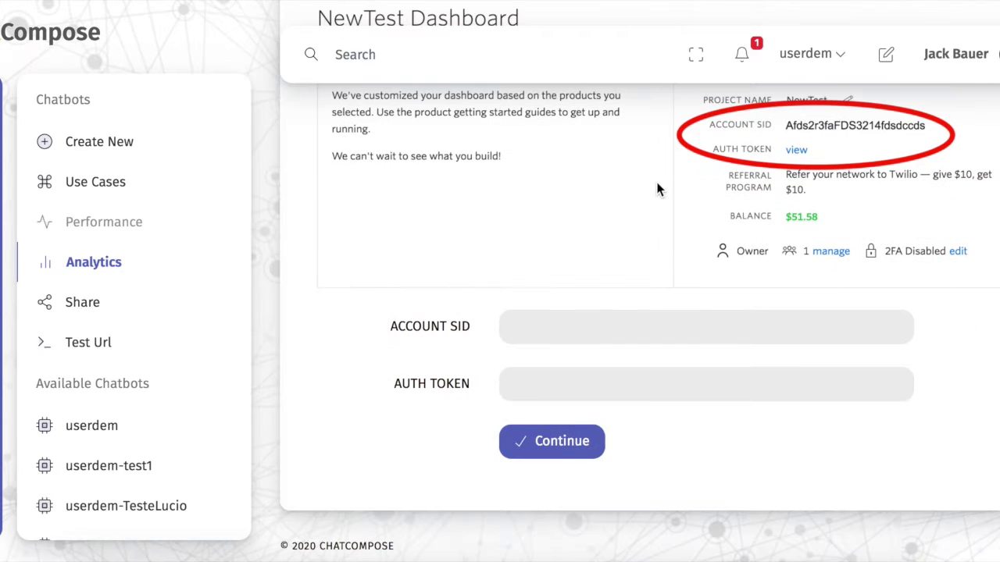
pyautogui.moveTo(391, 324); pyautogui.dragTo(470, 326)
pyautogui.moveTo(395, 384); pyautogui.dragTo(444, 386)
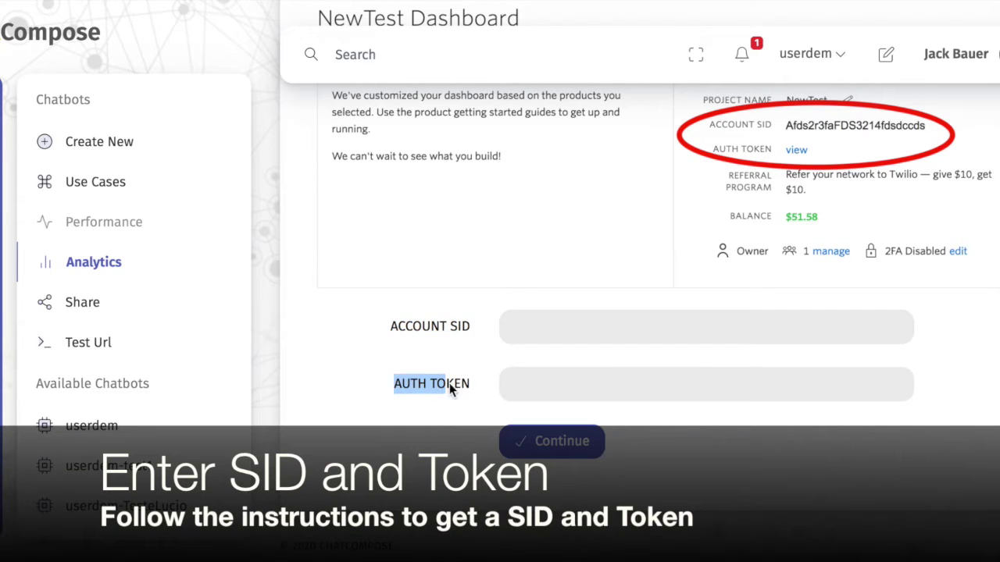
pyautogui.scroll(5, 375, 309)
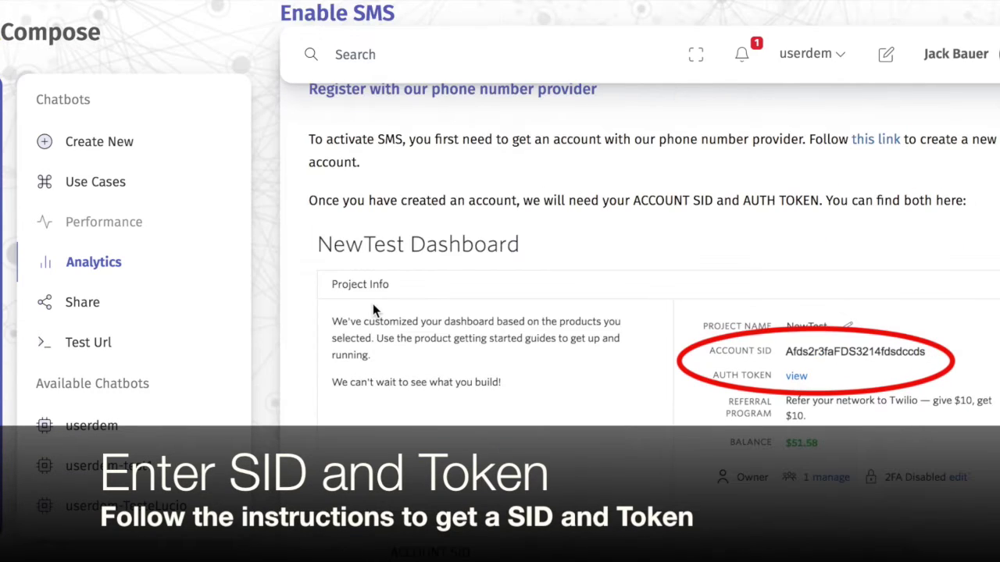
pyautogui.scroll(1, 466, 285)
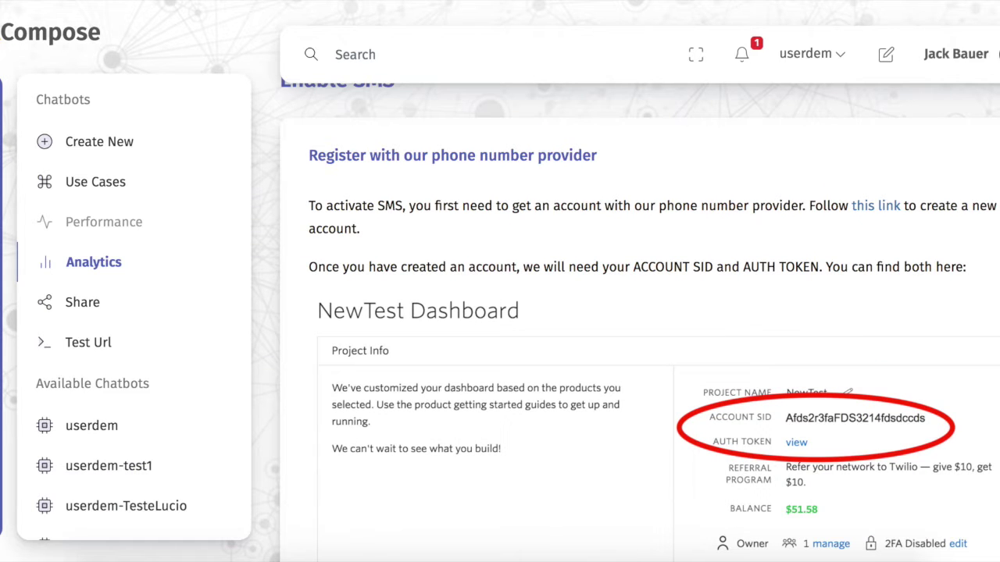
pyautogui.scroll(-1, 457, 224)
pyautogui.scroll(2, 458, 223)
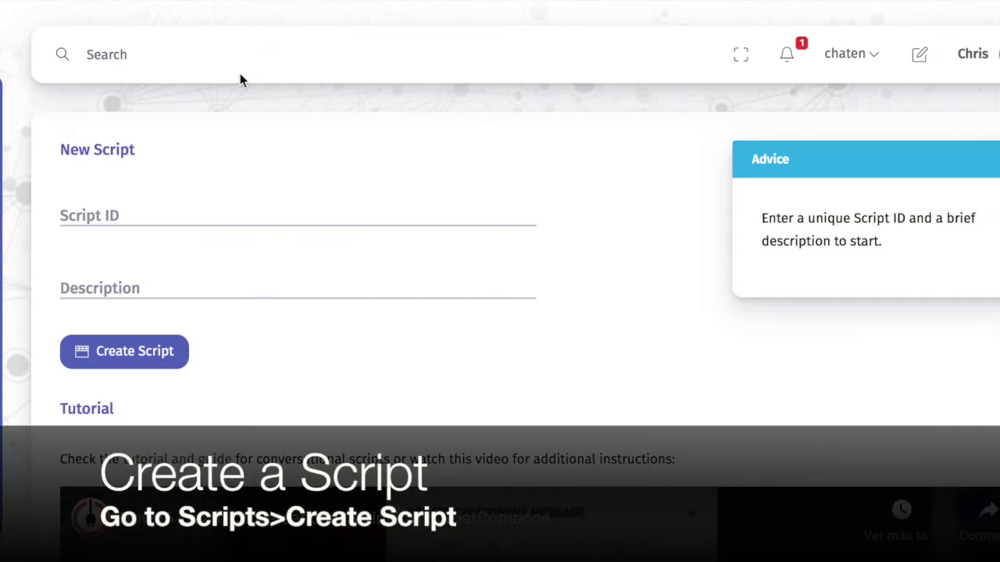
# Start a new script and give it the Script ID "simplesms"
pyautogui.click(18, 294)
pyautogui.click(115, 143)
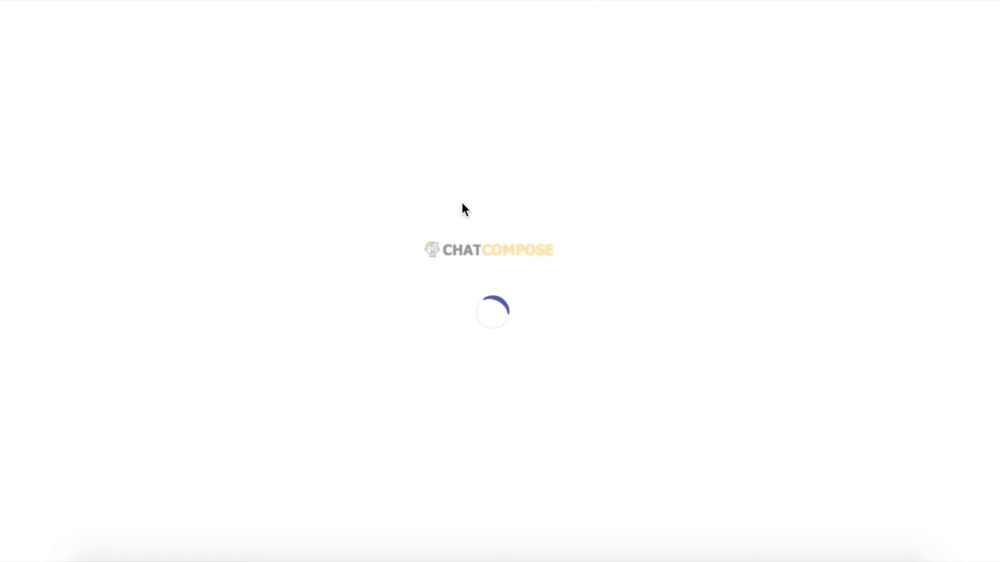
pyautogui.click(313, 211)
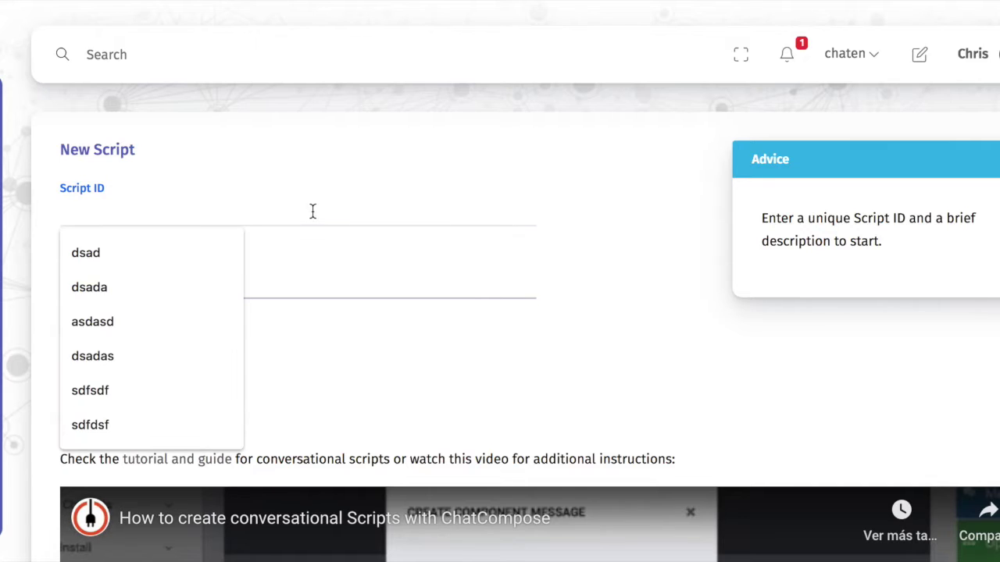
pyautogui.write('simle')
pyautogui.press('BackSpace')
pyautogui.press('BackSpace')
pyautogui.write('plesm')
pyautogui.press('BackSpace')
pyautogui.press('BackSpace')
pyautogui.write('sms')
# Enter "script test" as the script's description and create the script
pyautogui.click(458, 263)
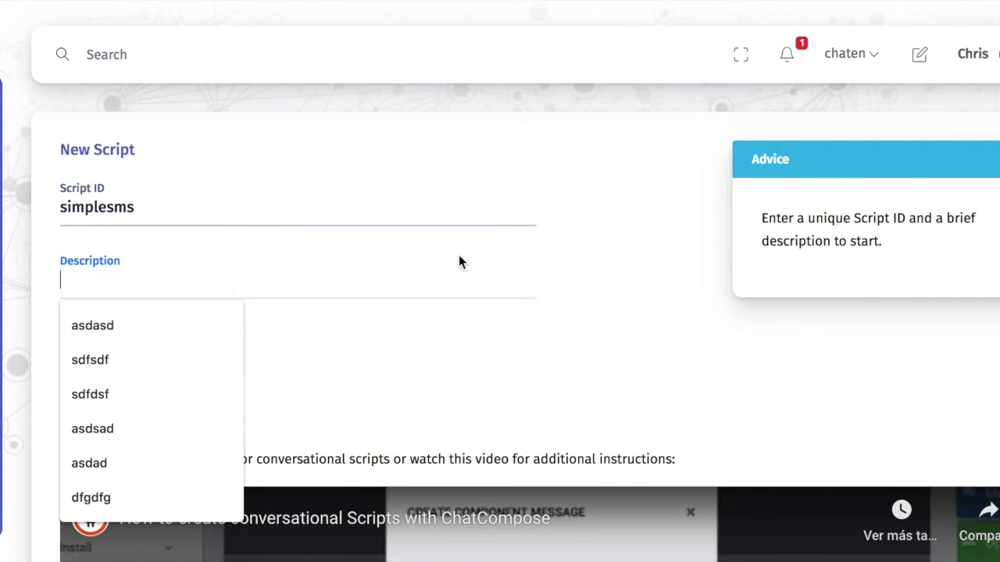
pyautogui.write('scri')
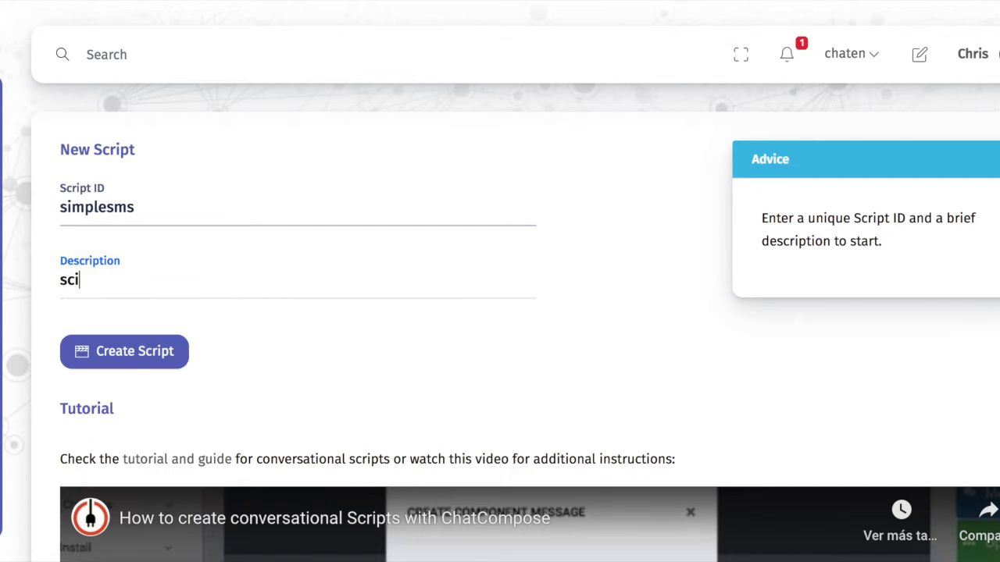
pyautogui.write('pt test')
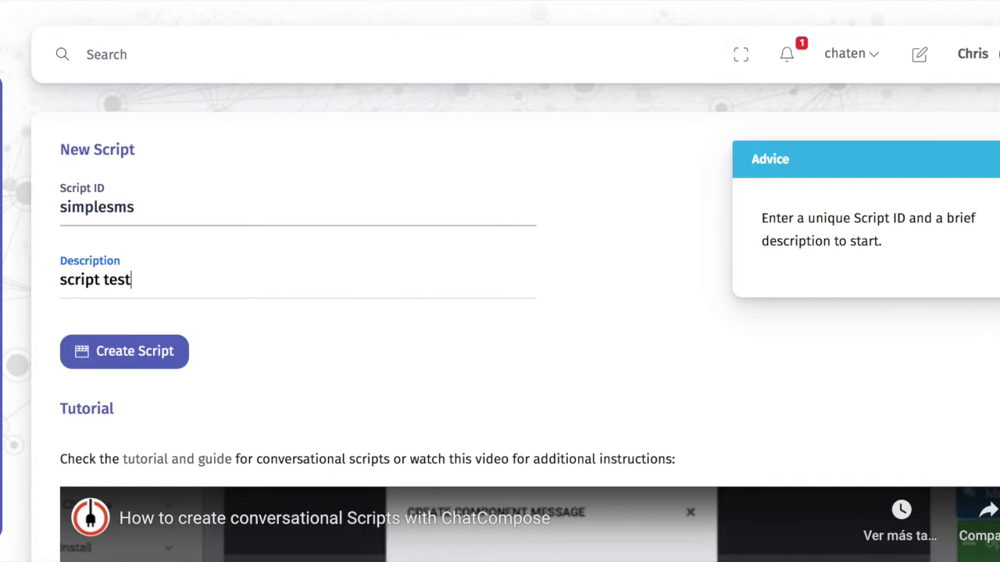
pyautogui.click(92, 353)
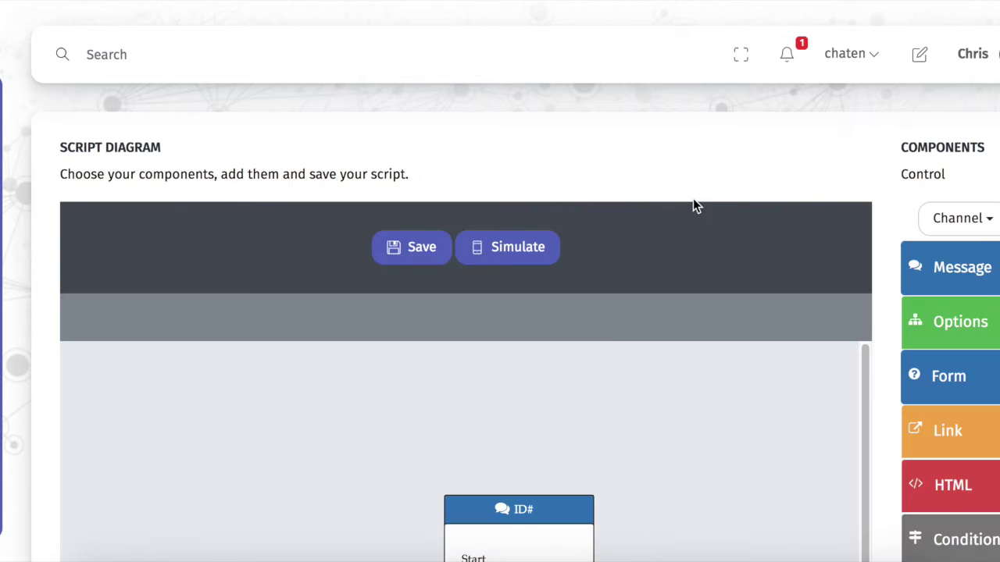
# Replace the Start component's message with a greeting beginning "Hi, How are you doing" and apply the change
pyautogui.scroll(-3, 938, 261)
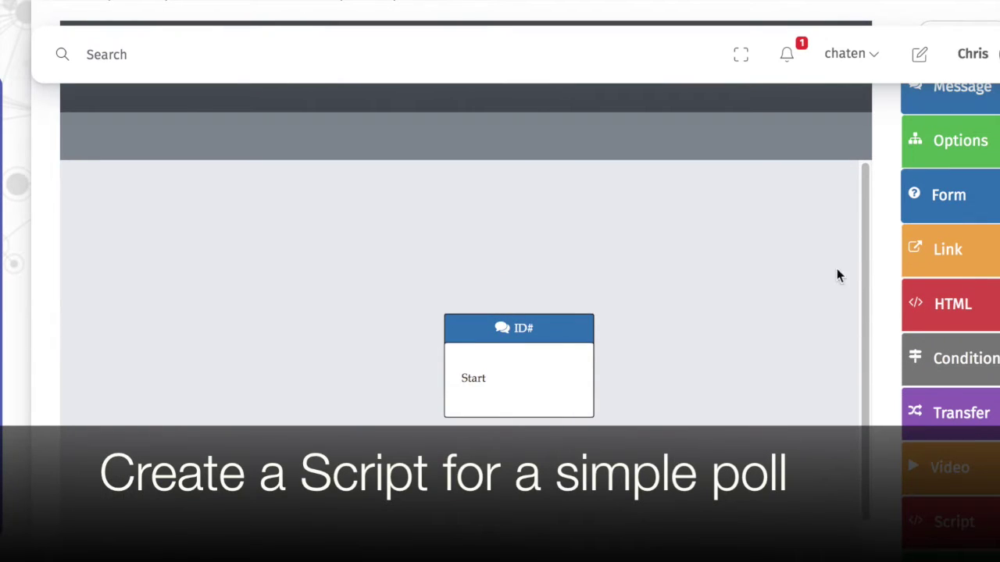
pyautogui.doubleClick(502, 397)
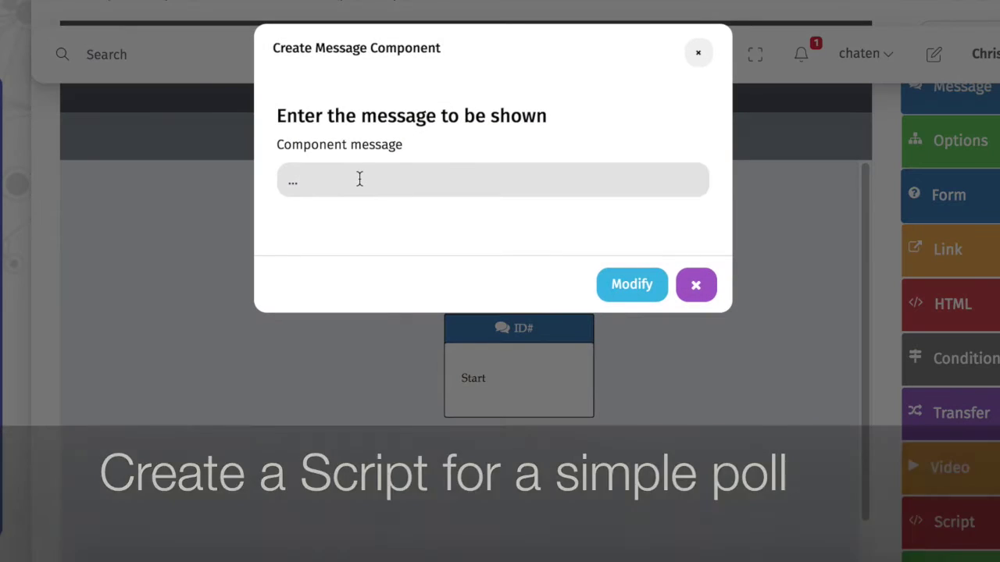
pyautogui.doubleClick(308, 174)
pyautogui.write('Hi, How are you doing ')
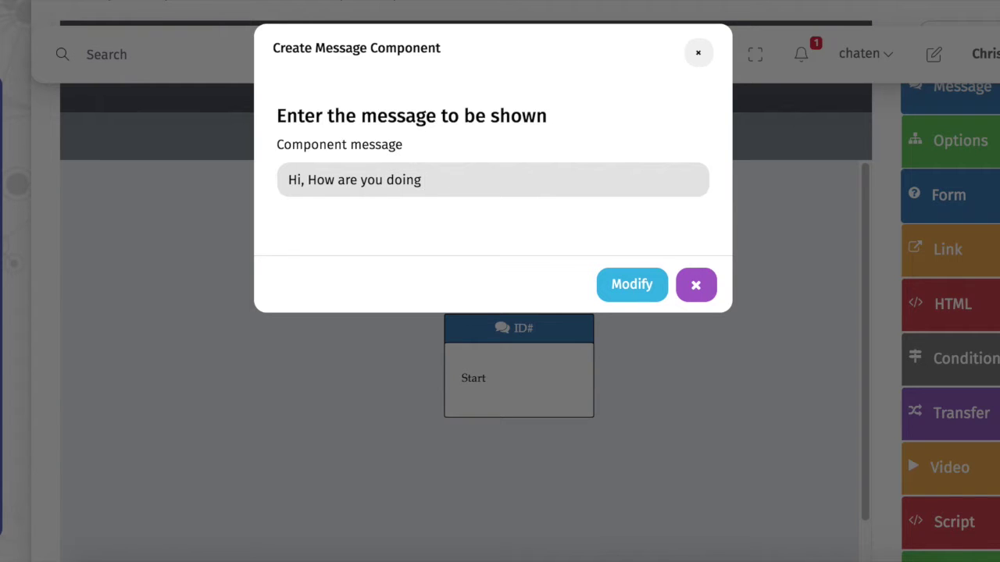
pyautogui.write('tod')
pyautogui.click(648, 288)
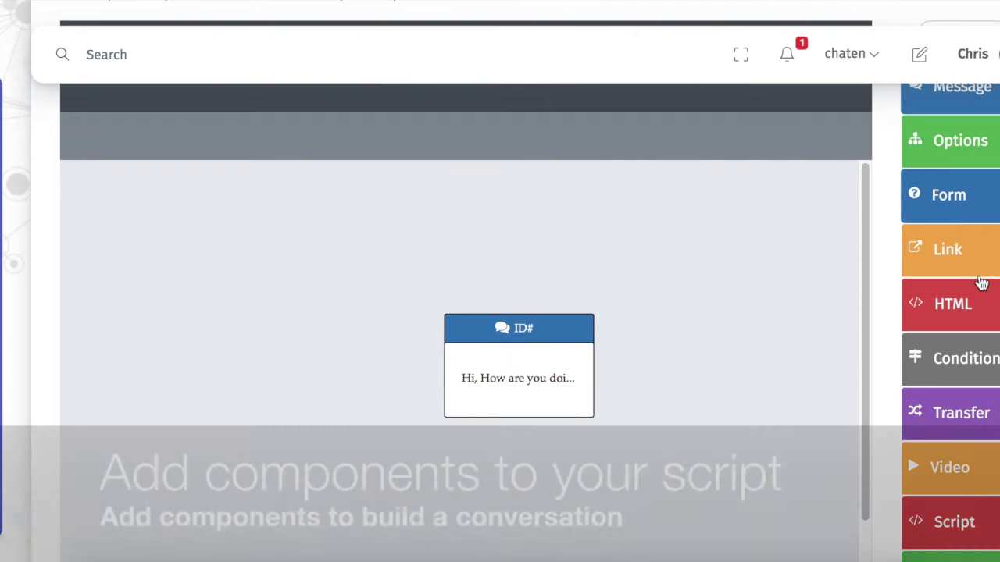
# Begin a Condition component that asks "Do you have time to answer a few questions?"
pyautogui.scroll(-1, 980, 283)
pyautogui.scroll(-3, 982, 283)
pyautogui.scroll(2, 982, 283)
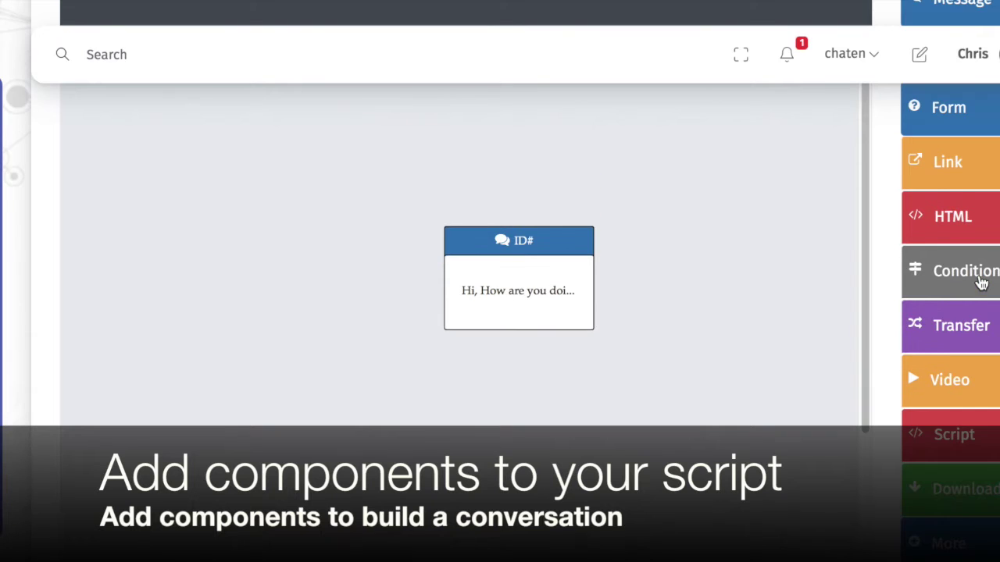
pyautogui.click(973, 294)
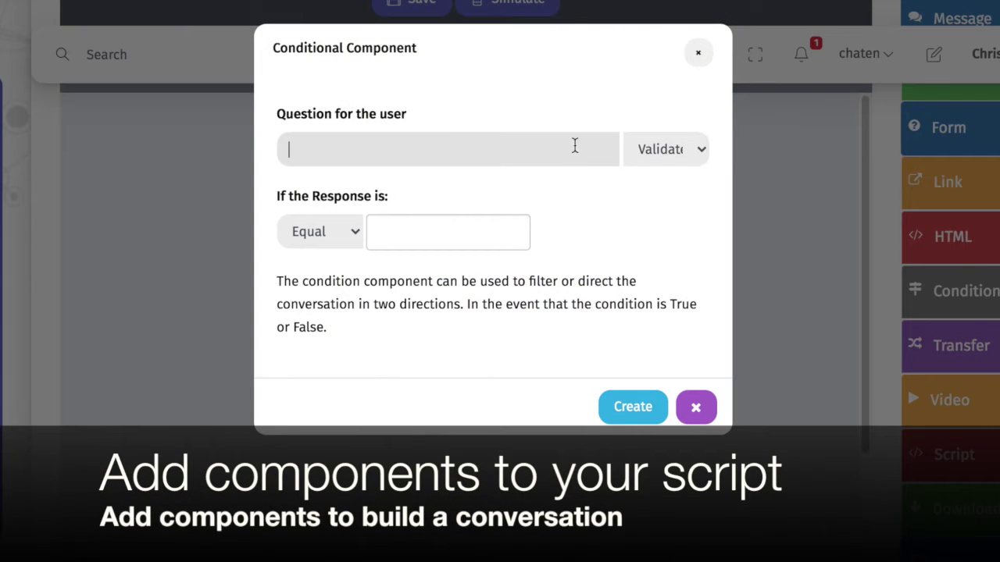
pyautogui.write('Do you ')
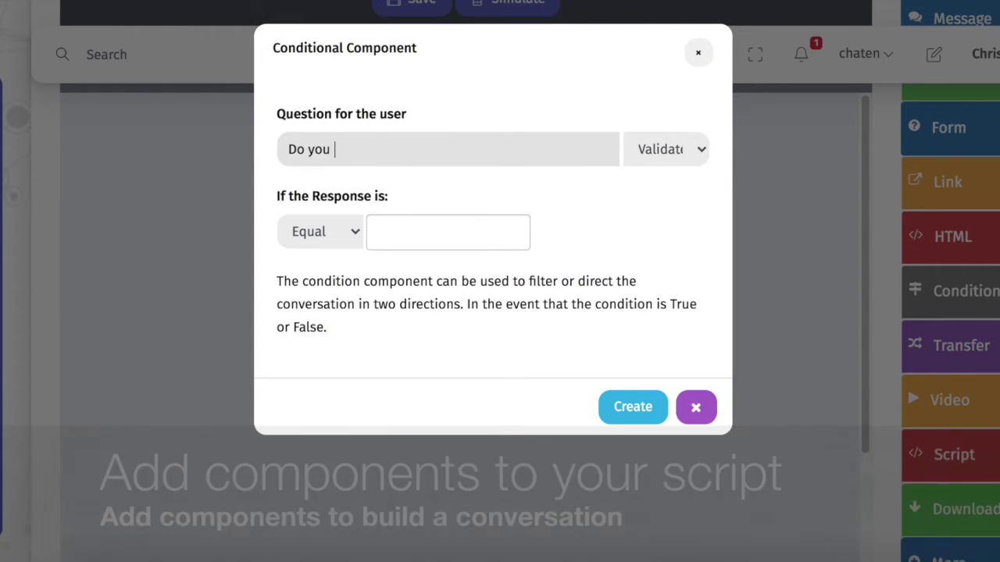
pyautogui.write('have time to answer a few questions?')
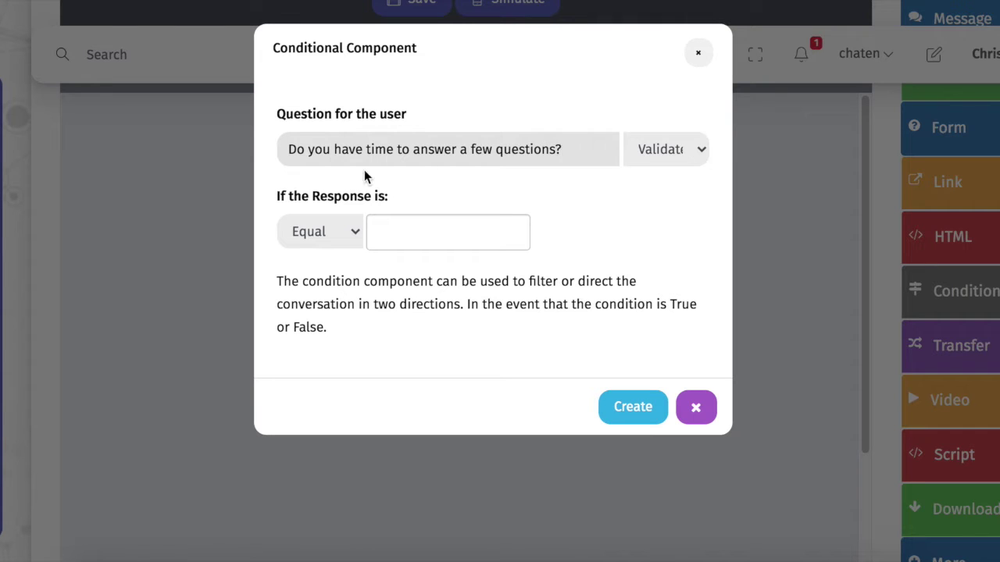
# Make the condition match responses that contain yes, sure or ok, and create the component
pyautogui.click(320, 233)
pyautogui.click(314, 304)
pyautogui.click(406, 235)
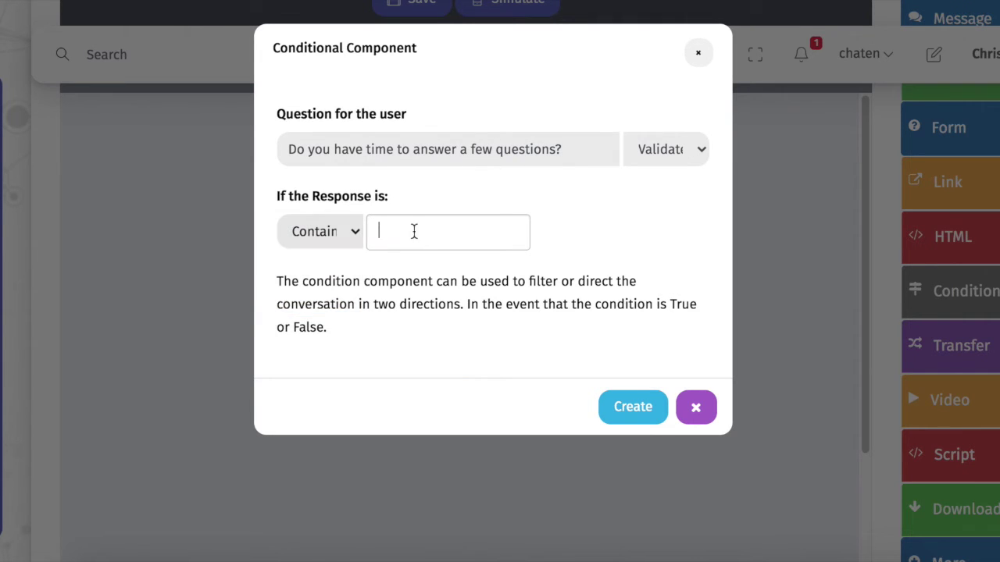
pyautogui.write('yes,')
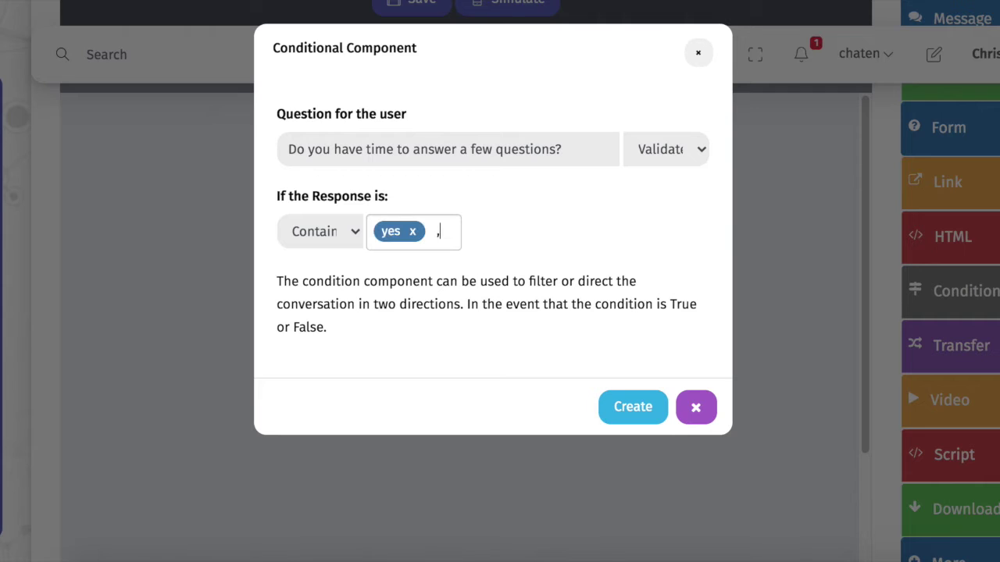
pyautogui.write('sure,ok')
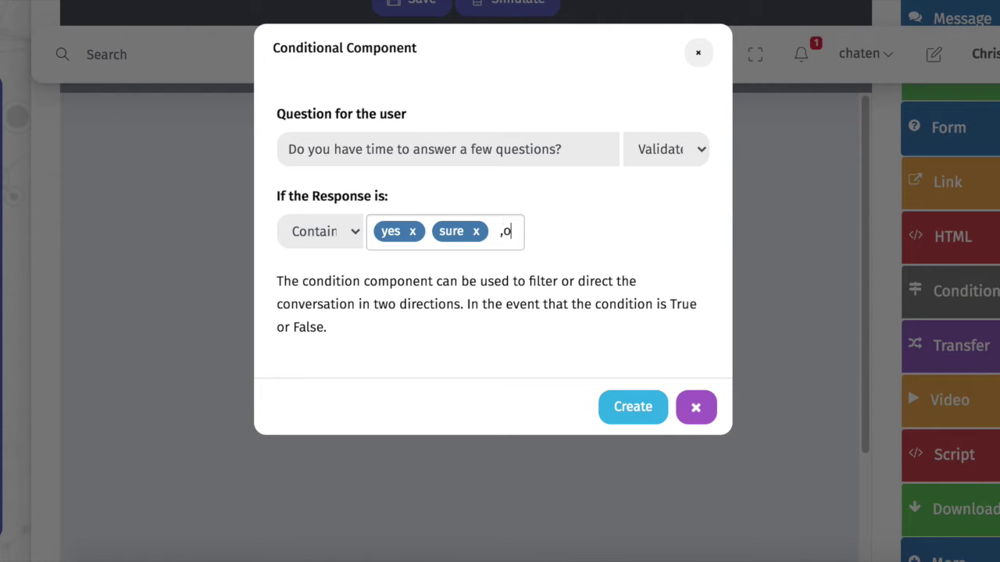
pyautogui.write(',')
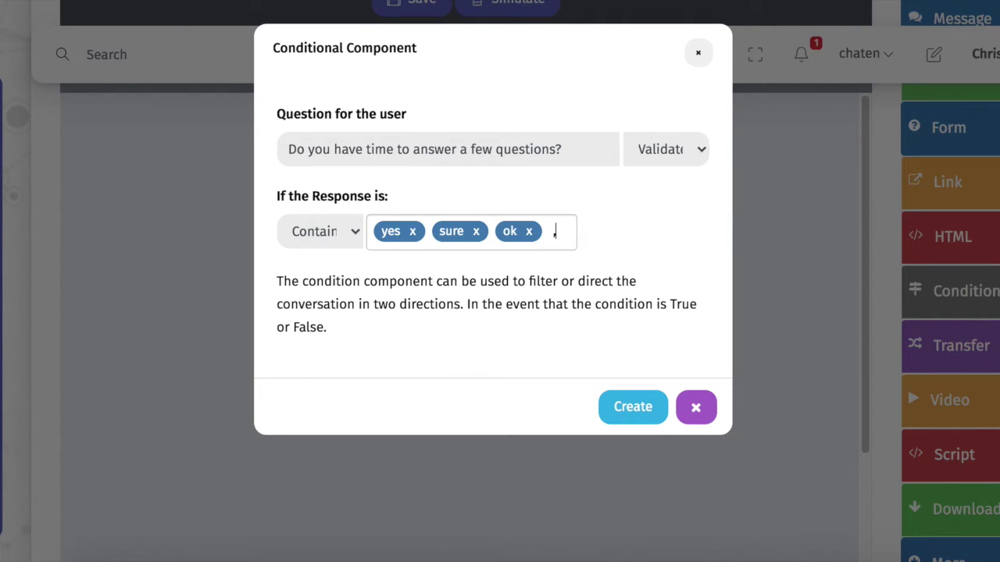
pyautogui.click(626, 407)
# Choose the condition's True branch as the path on which to continue the script
pyautogui.scroll(-5, 631, 312)
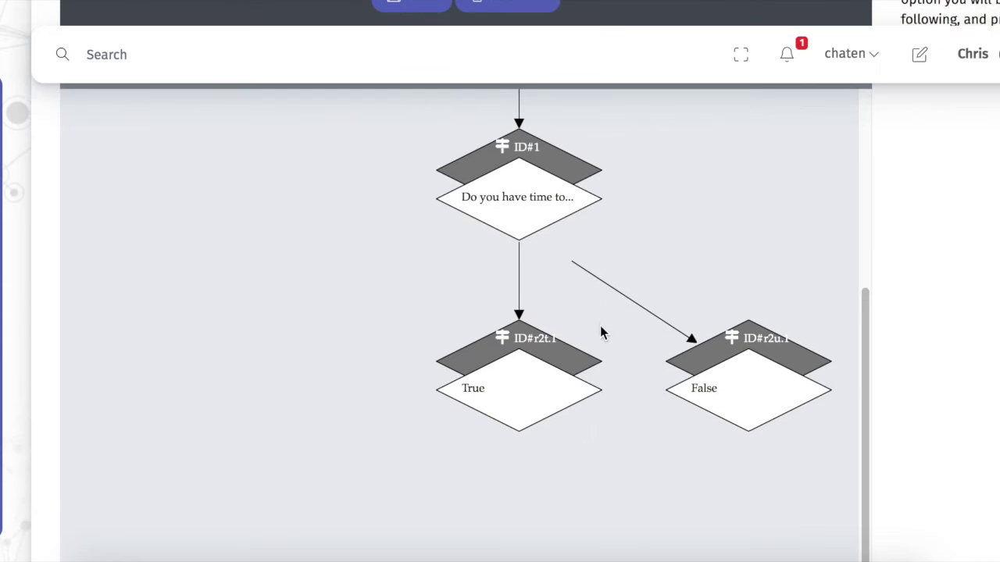
pyautogui.scroll(1, 600, 332)
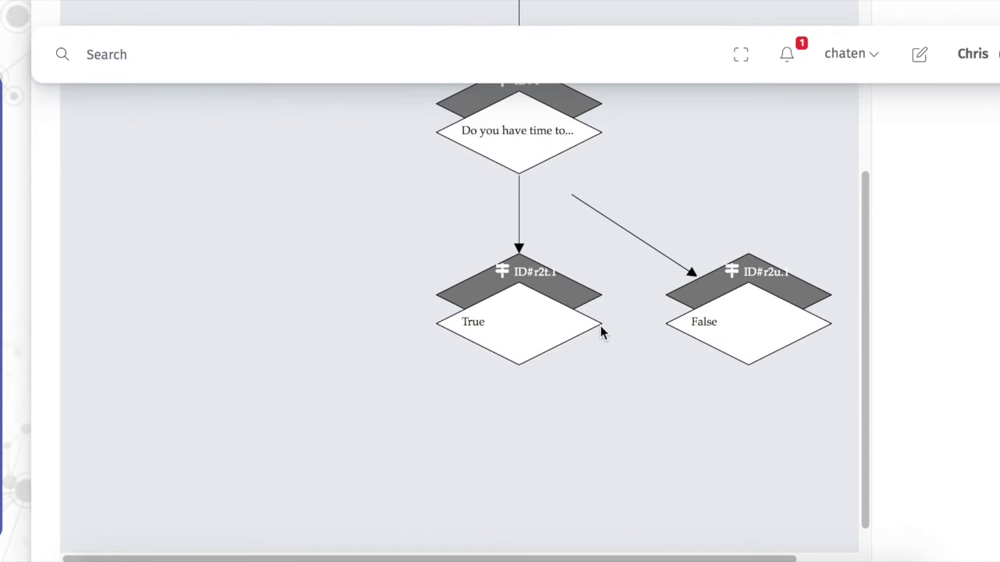
pyautogui.click(516, 343)
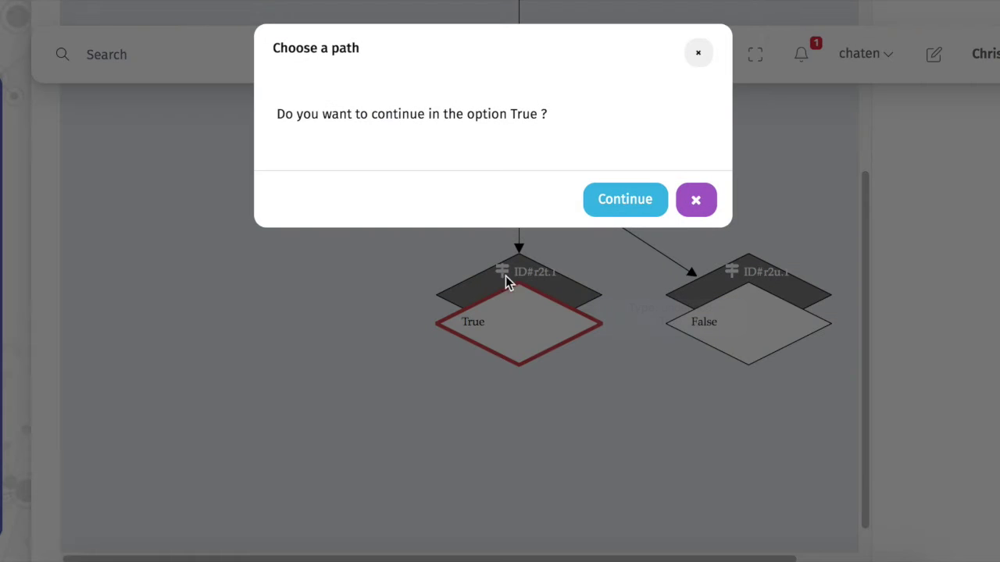
pyautogui.click(618, 201)
# Begin a Form component with the ID "testpoll" and the first question "What is your name?"
pyautogui.scroll(2, 942, 225)
pyautogui.scroll(2, 943, 227)
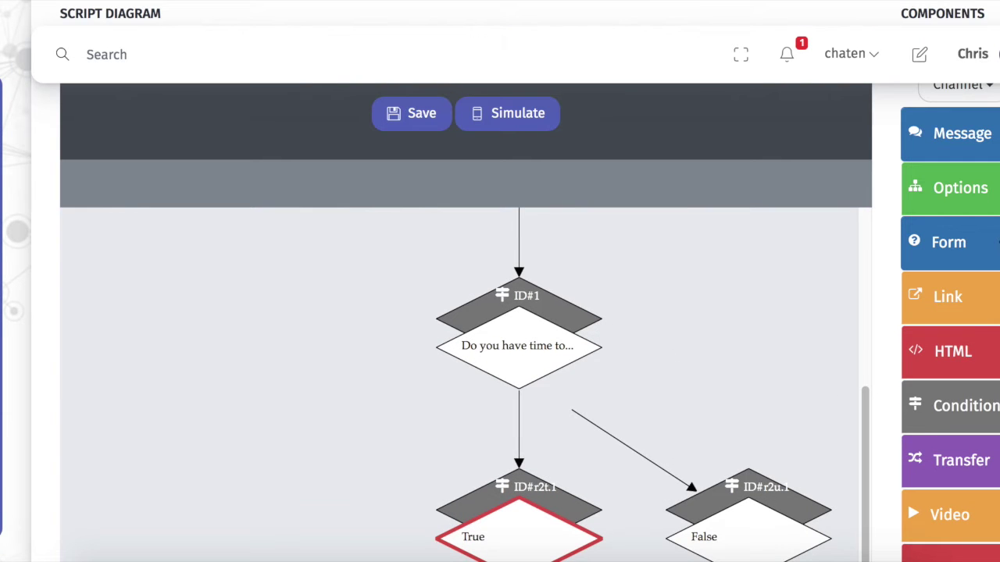
pyautogui.scroll(-1, 946, 221)
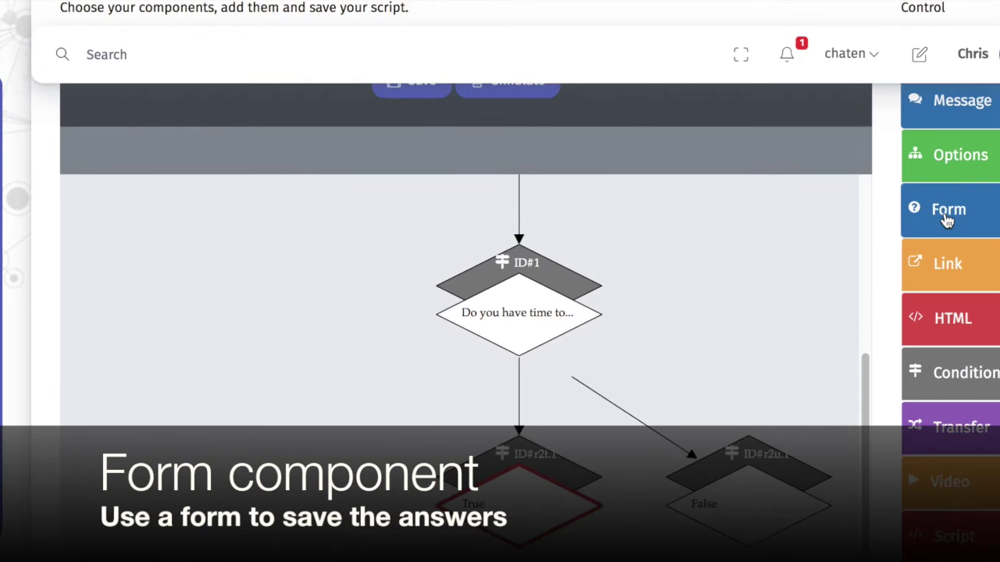
pyautogui.click(946, 219)
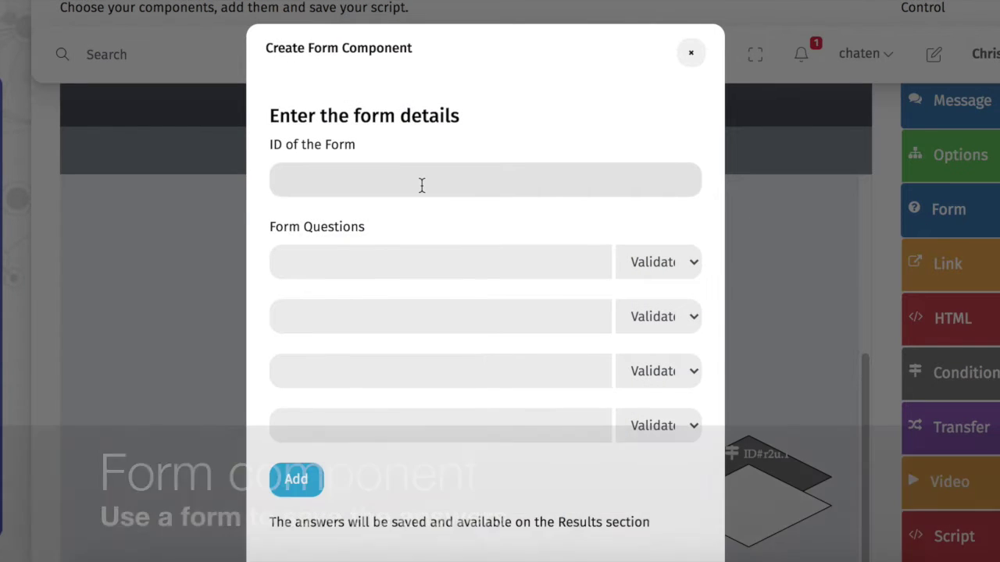
pyautogui.write('testpoll')
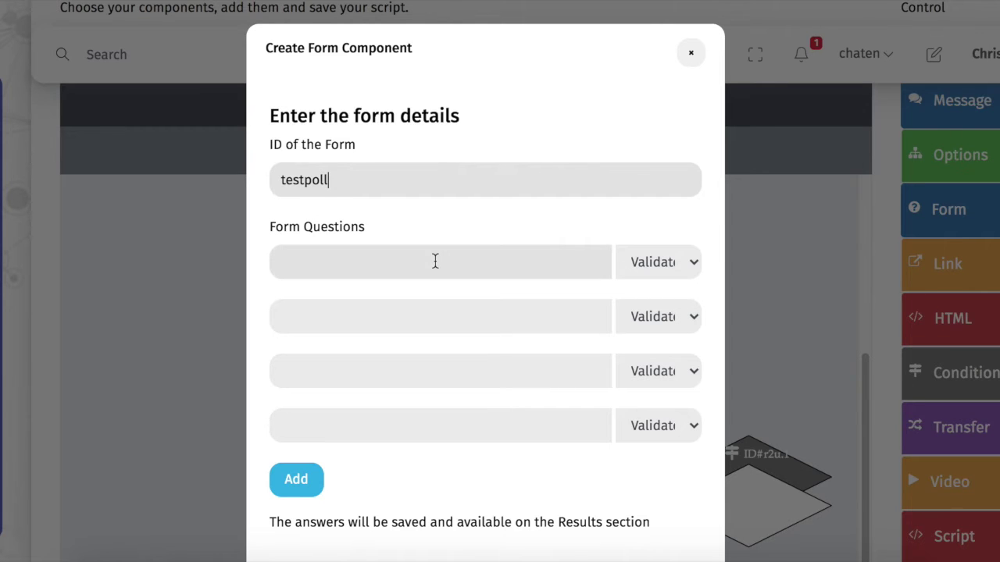
pyautogui.click(435, 262)
pyautogui.write('What is your name')
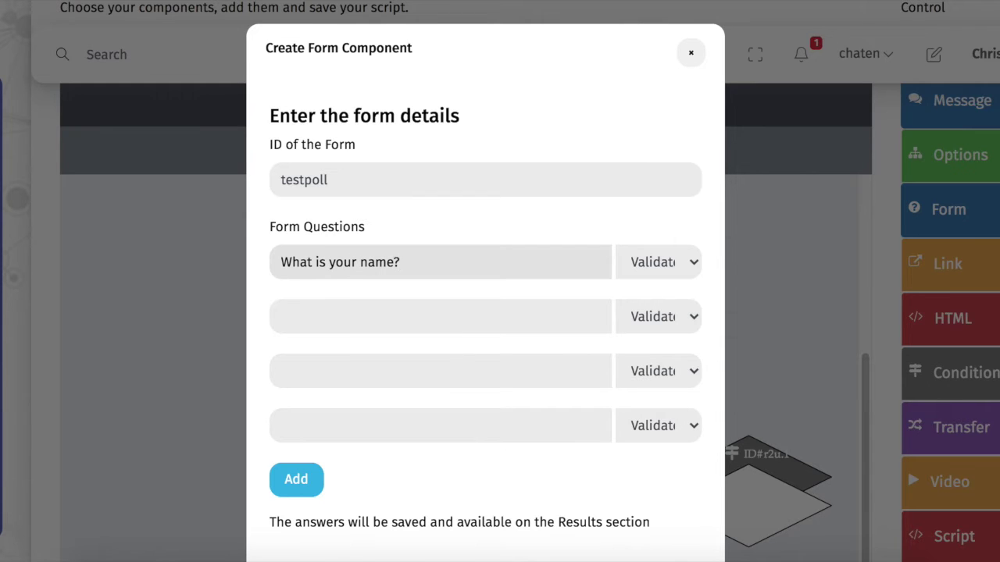
pyautogui.write('?')
# Enter "Would you consider buying our services for X?" as the form's second question
pyautogui.click(404, 317)
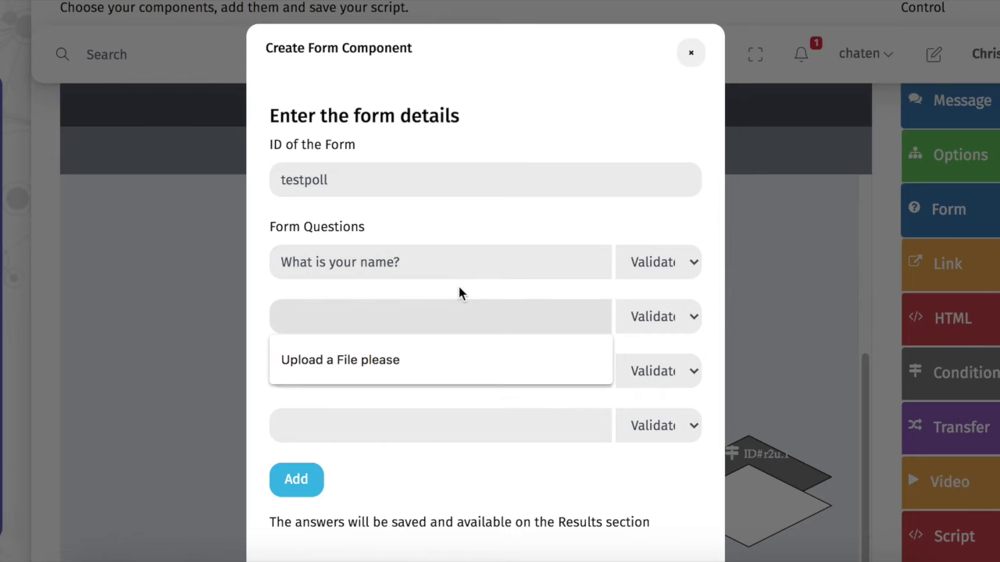
pyautogui.write('Would ')
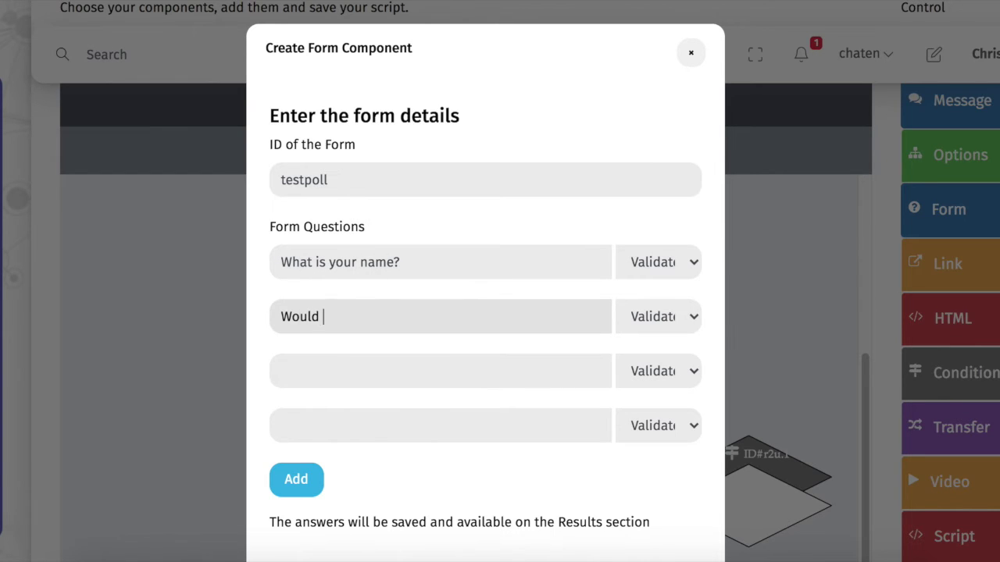
pyautogui.write('you consider buyin')
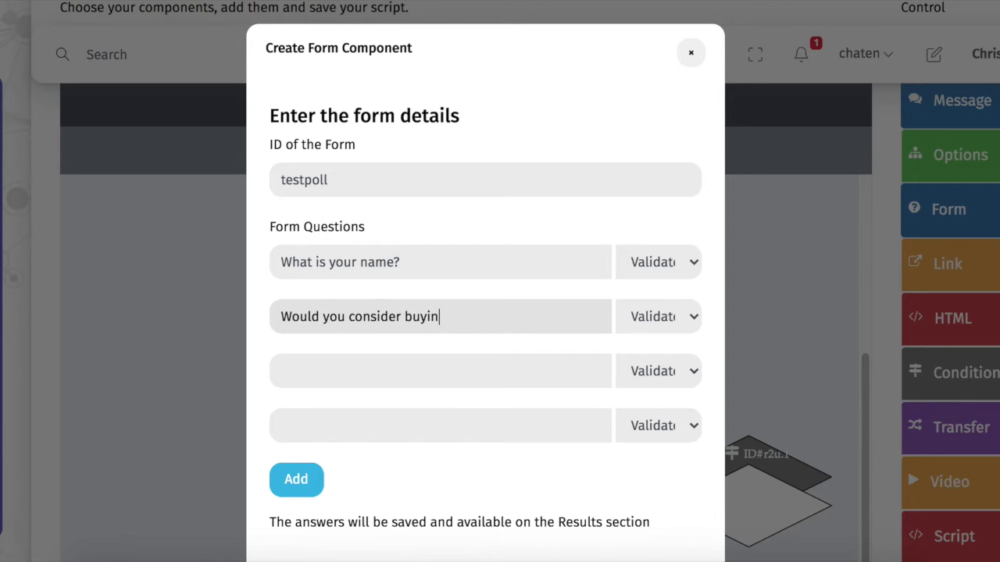
pyautogui.write('g our services fo')
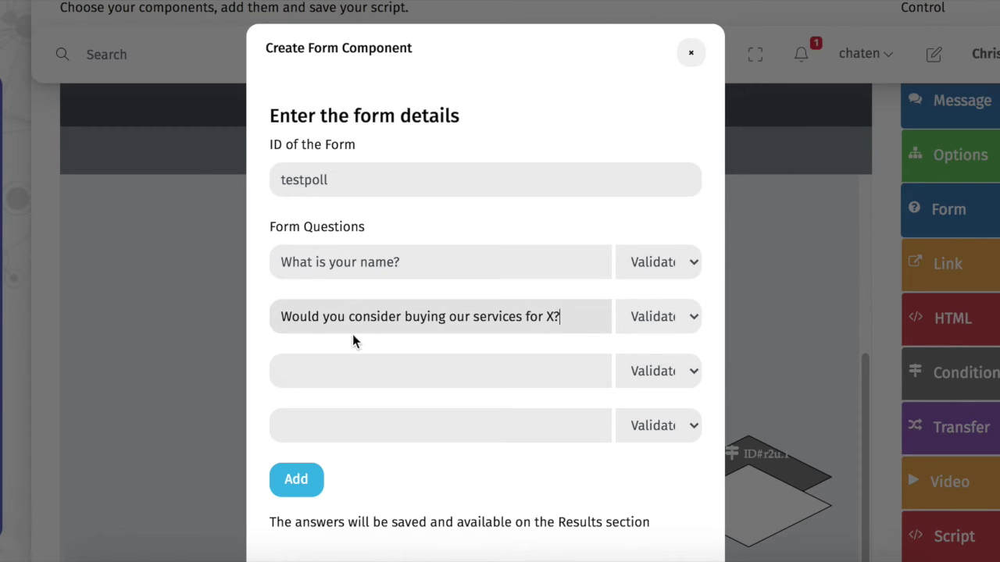
# Add "How much would you be willing to pay?" as the form's third question with Number validation, and create the form
pyautogui.click(386, 371)
pyautogui.write('Ho')
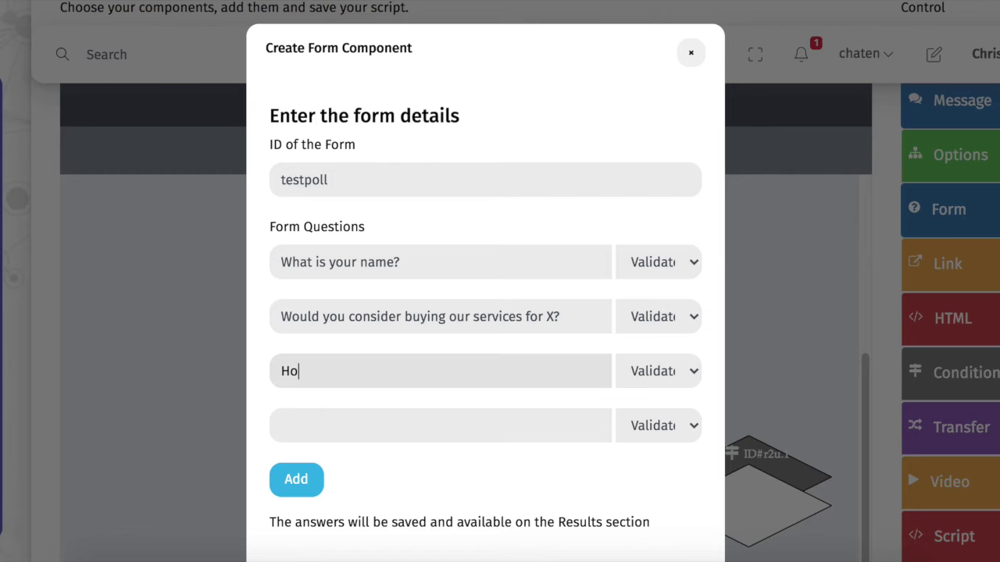
pyautogui.write('w much would you be ')
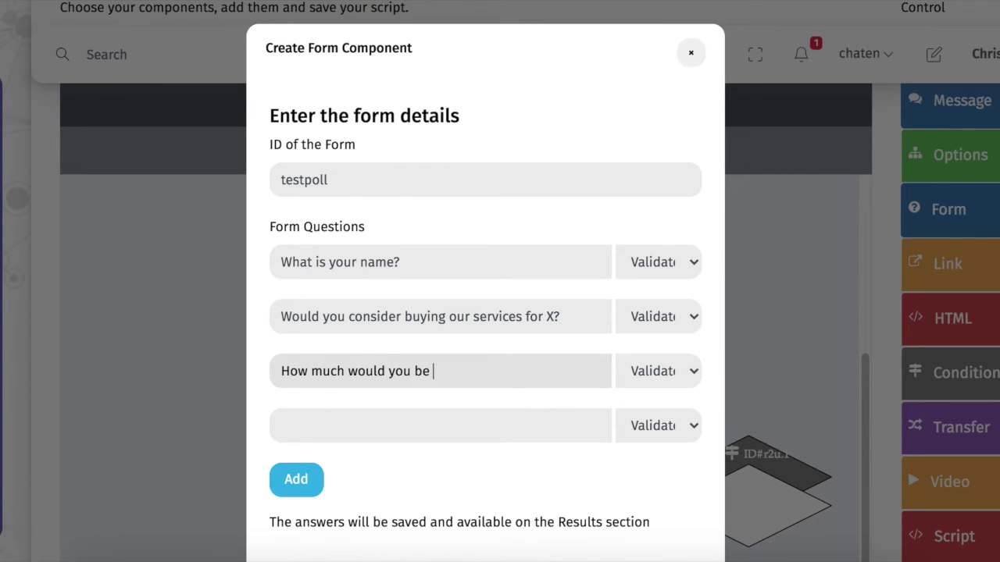
pyautogui.write('willing to pay?')
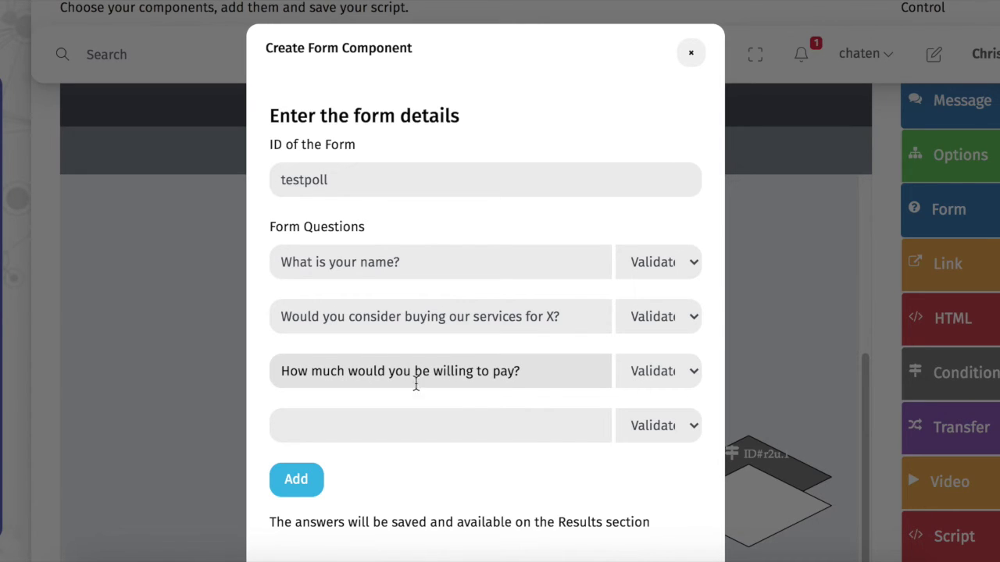
pyautogui.click(640, 379)
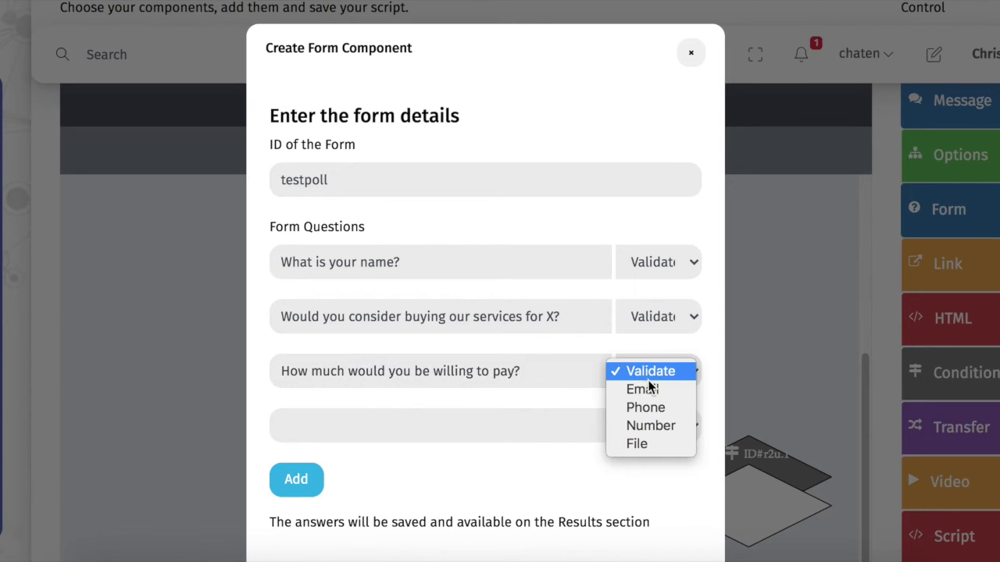
pyautogui.click(526, 373)
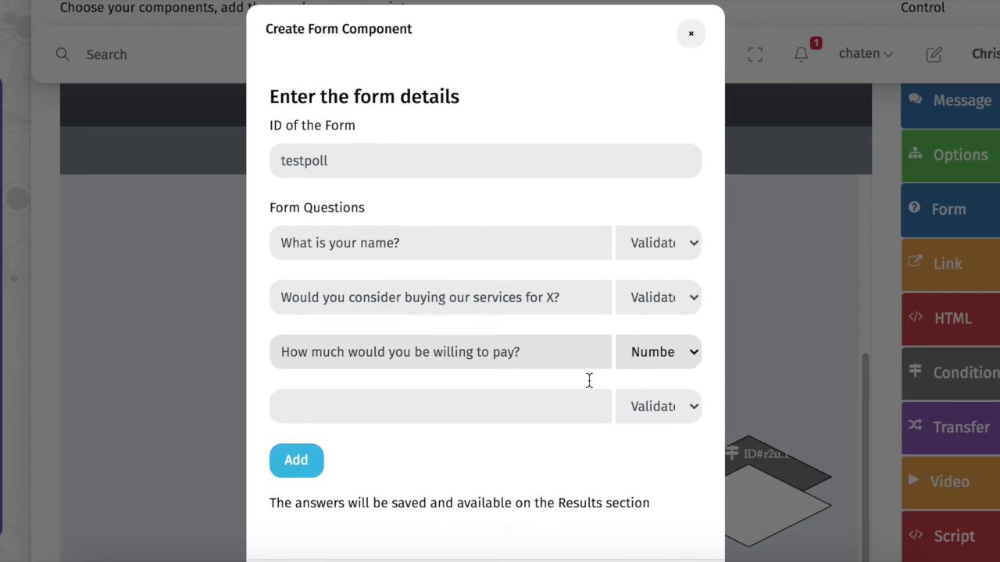
pyautogui.scroll(-2, 589, 380)
pyautogui.click(629, 517)
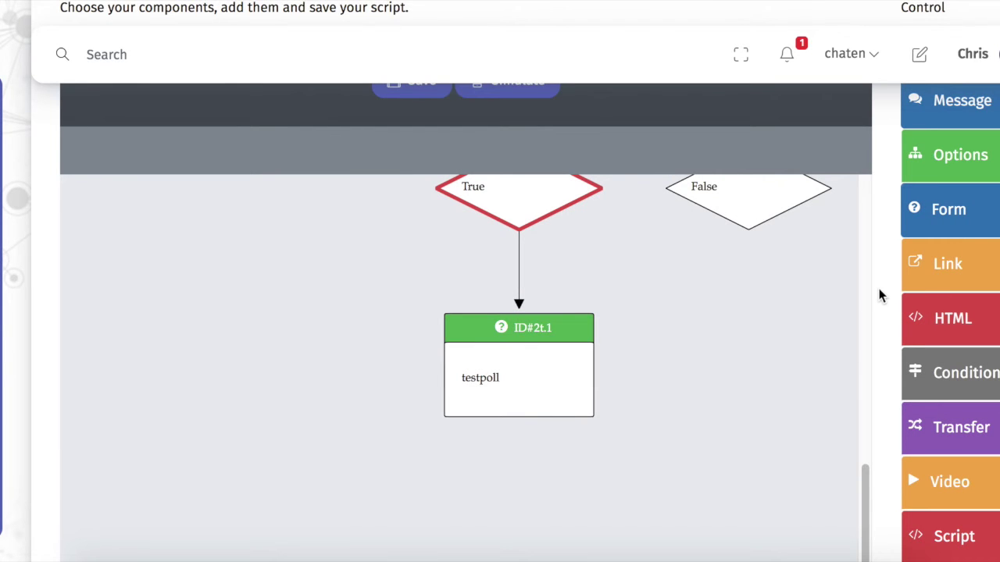
# Add a Message component after the testpoll form with the text "Thanks for answering! Have a nice day"
pyautogui.scroll(1, 879, 293)
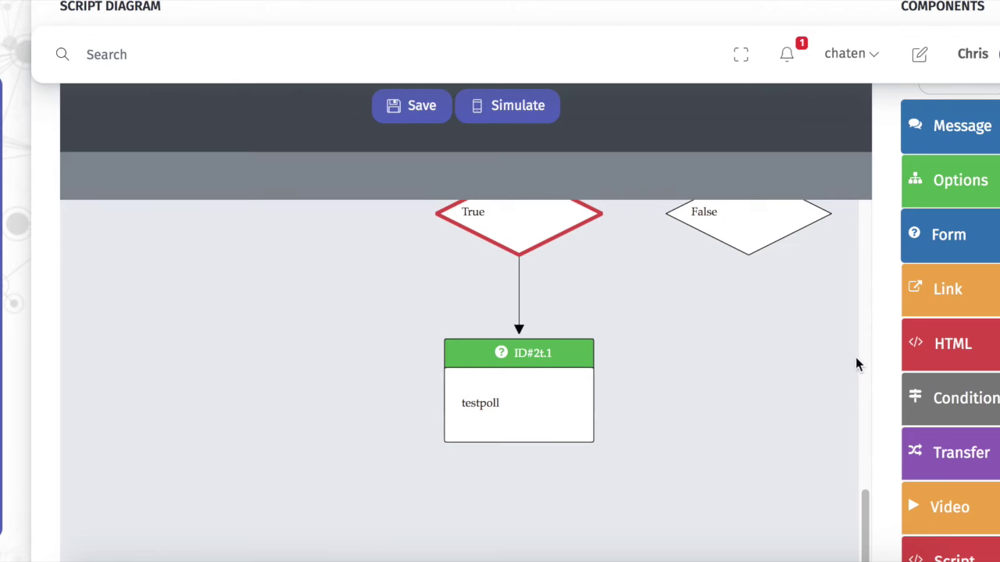
pyautogui.moveTo(960, 152); pyautogui.dragTo(645, 203)
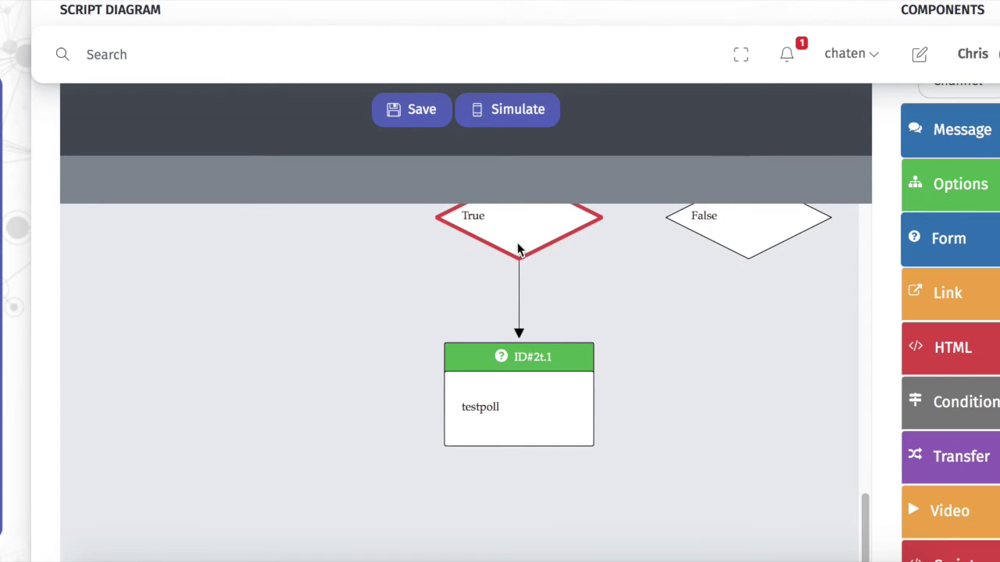
pyautogui.click(351, 182)
pyautogui.write('Th')
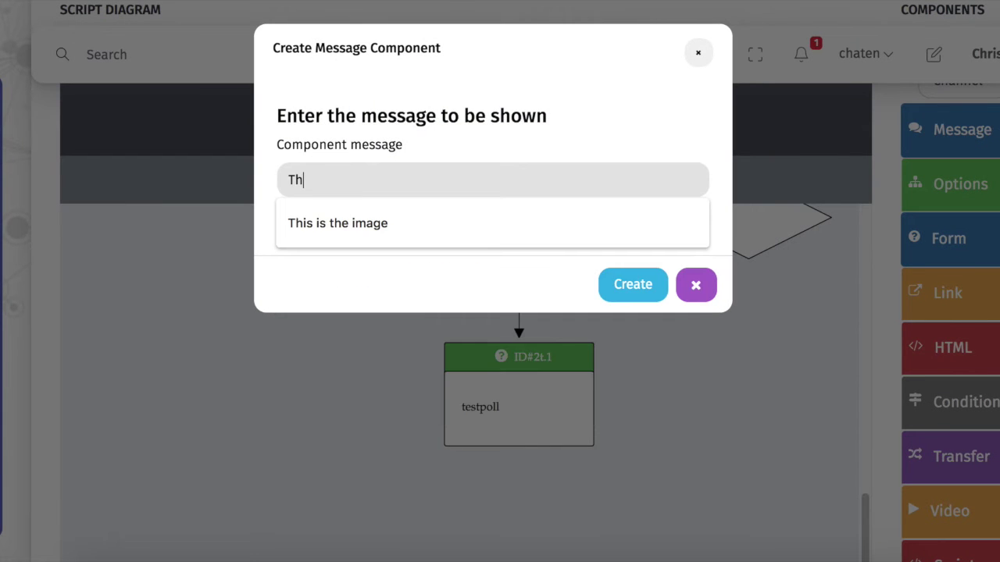
pyautogui.write('ank')
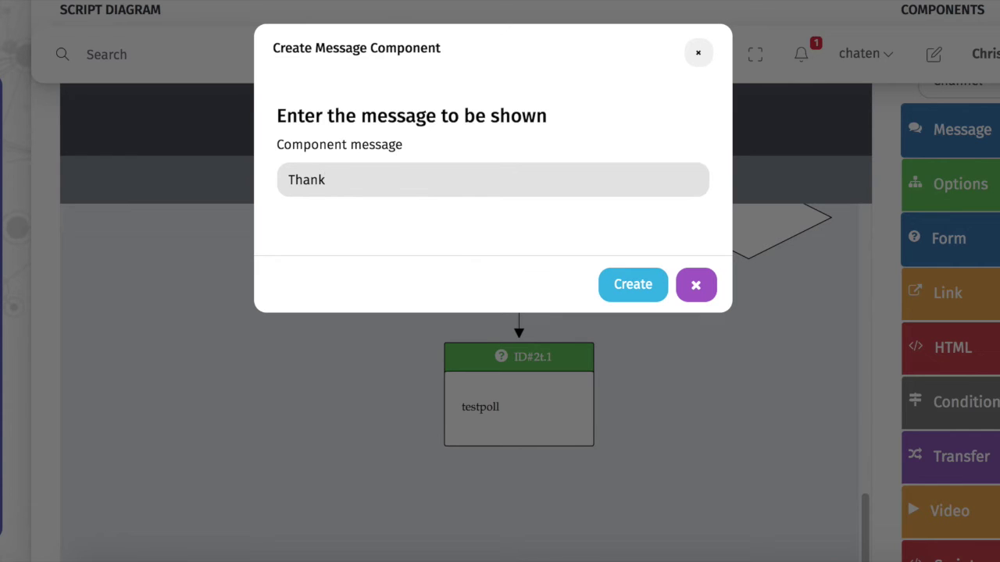
pyautogui.write('s for answering ')
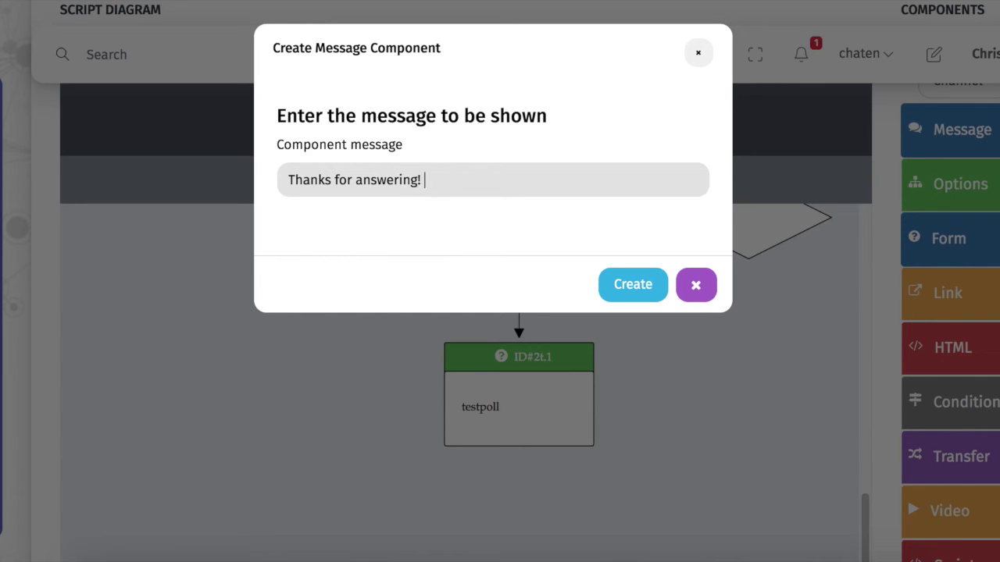
pyautogui.write(' Have a nice day')
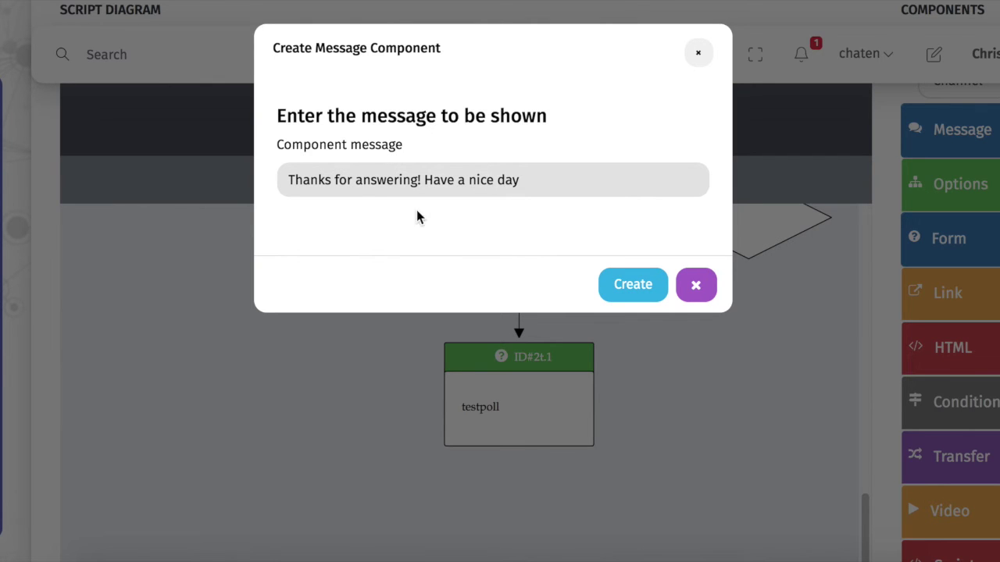
pyautogui.click(626, 285)
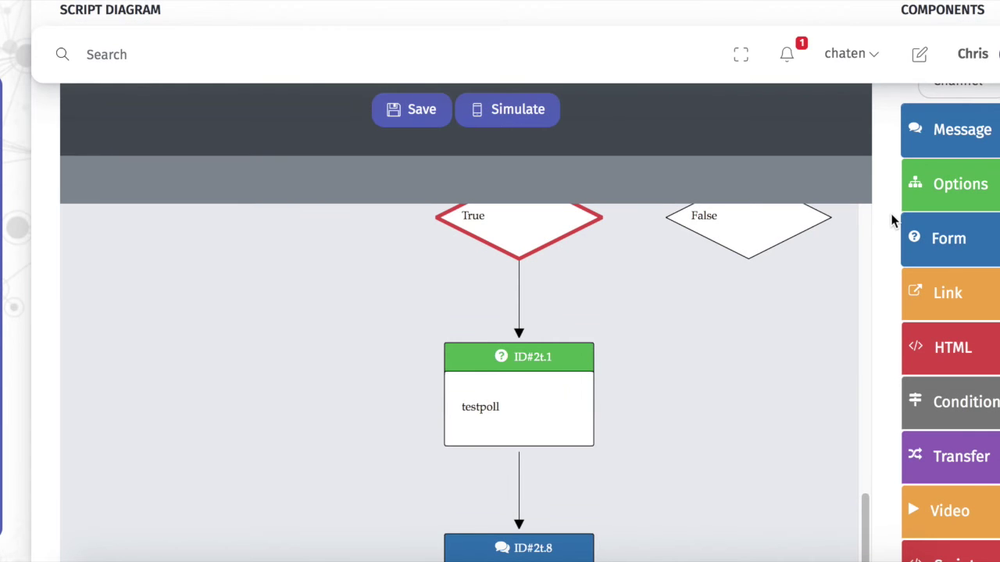
# Save the finished poll script and confirm
pyautogui.scroll(2, 892, 221)
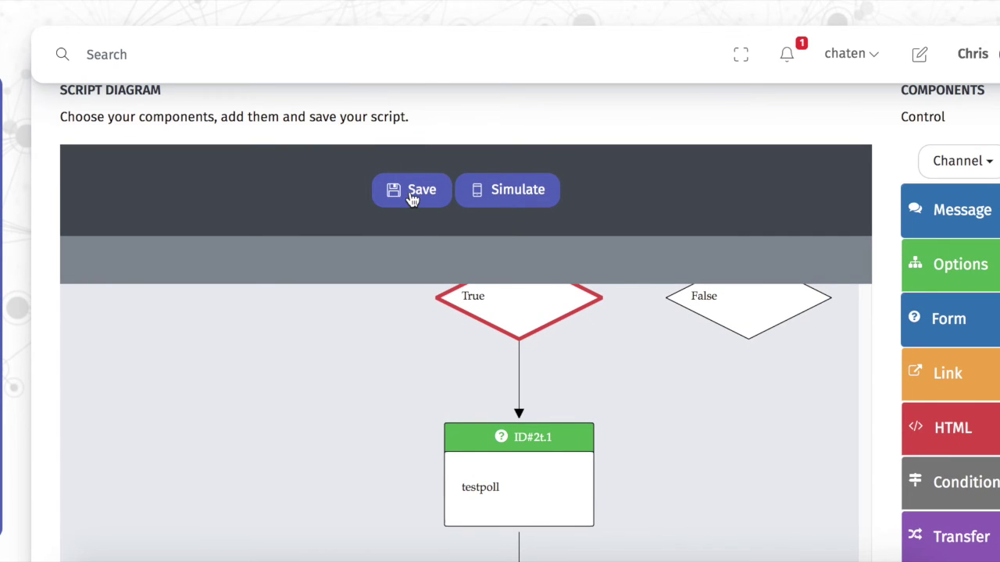
pyautogui.click(413, 195)
pyautogui.click(625, 218)
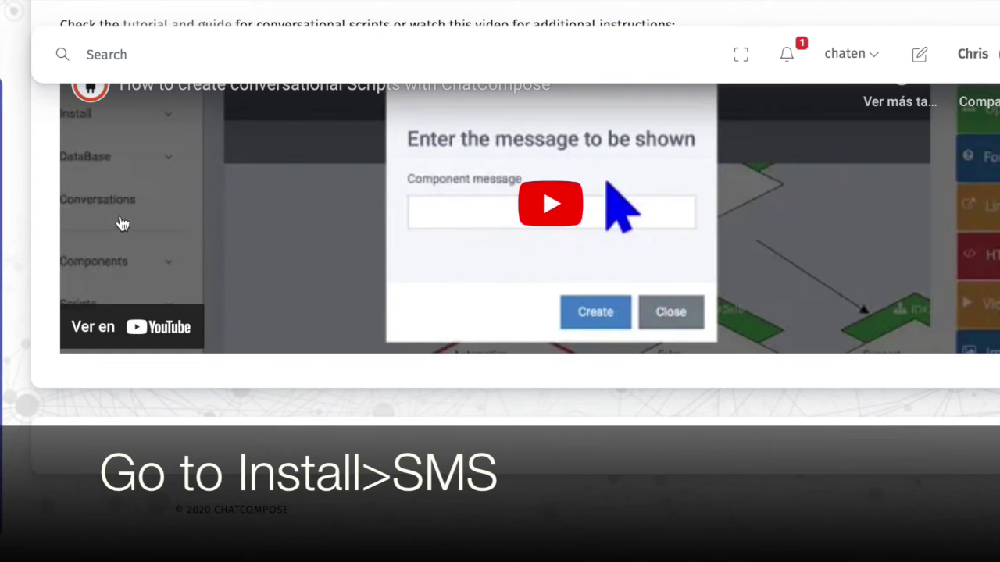
# Go to the SMS installation settings where incoming messages are configured
pyautogui.scroll(10, 122, 224)
pyautogui.moveTo(9, 141)
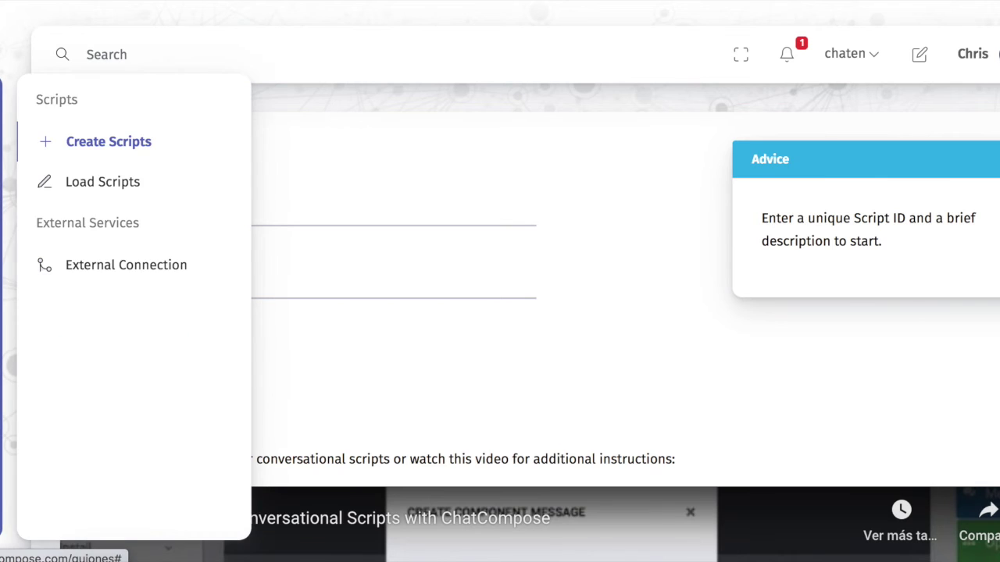
pyautogui.moveTo(9, 181)
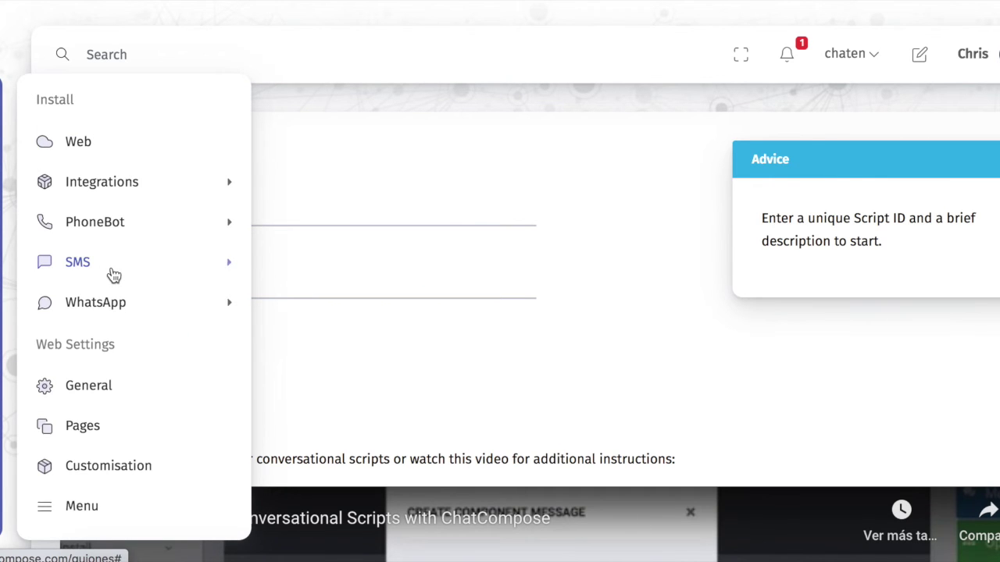
pyautogui.click(114, 273)
pyautogui.click(104, 311)
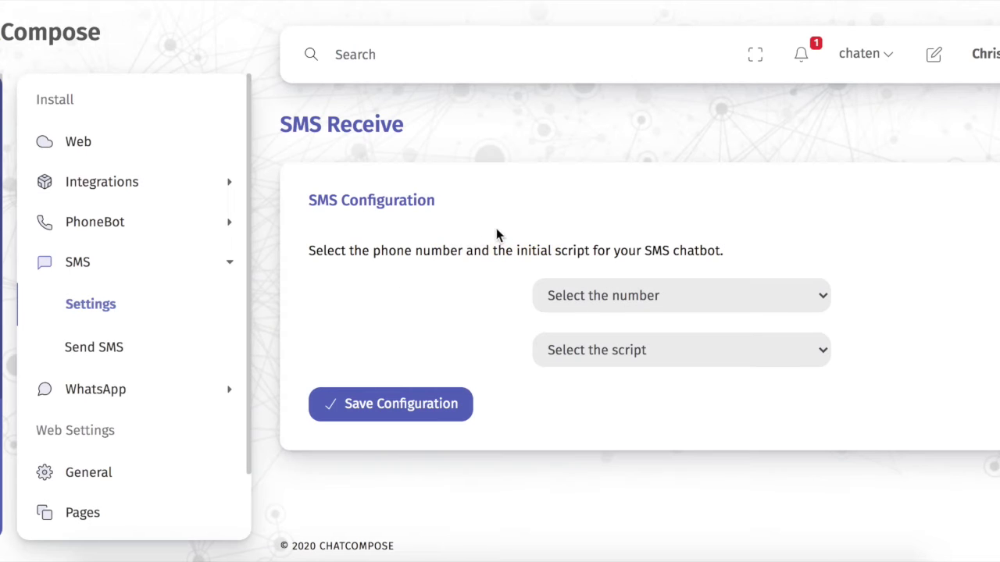
# Select the available phone number and simplesms as the initial script of the SMS chatbot
pyautogui.click(648, 294)
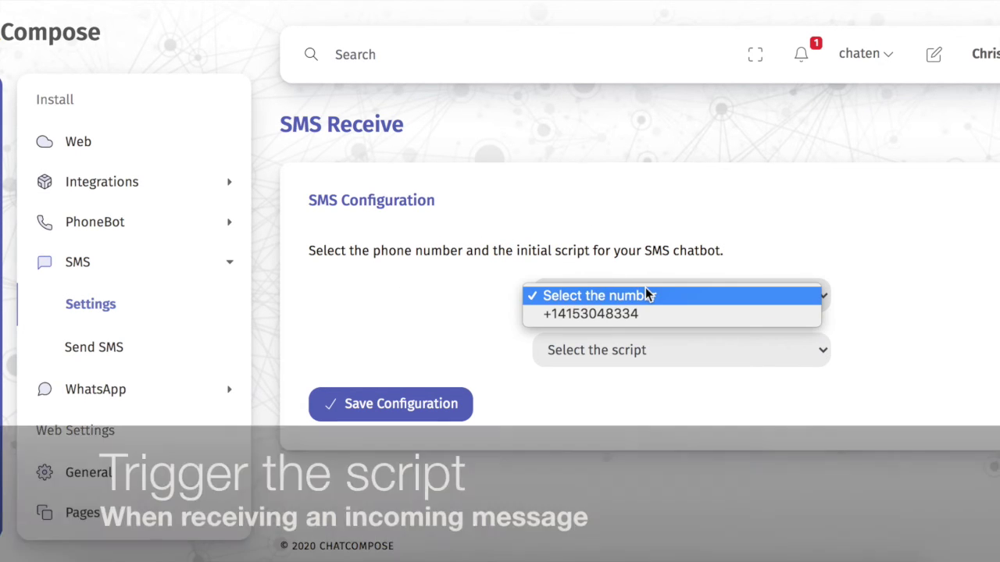
pyautogui.click(638, 313)
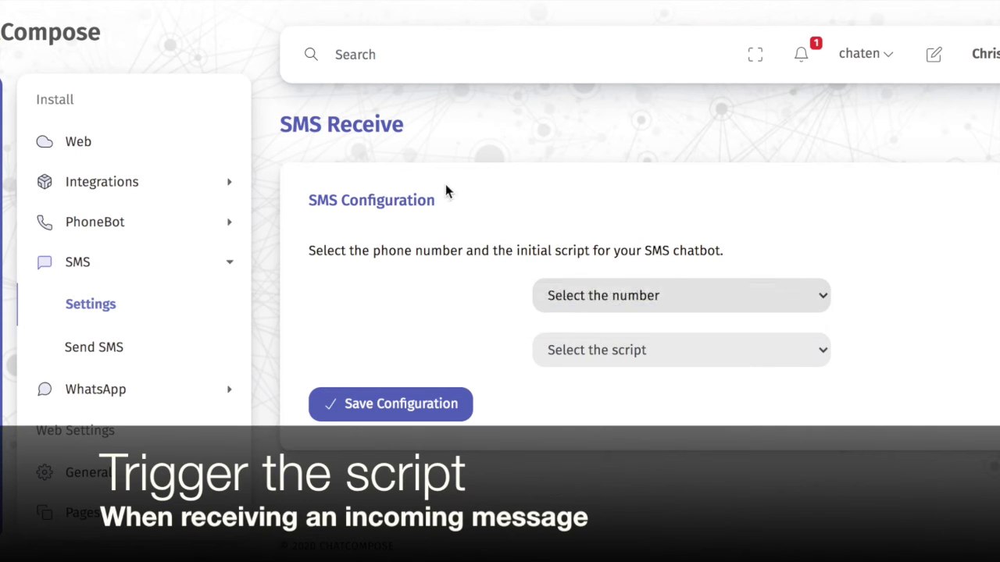
pyautogui.click(664, 352)
pyautogui.scroll(-10, 706, 365)
pyautogui.click(750, 551)
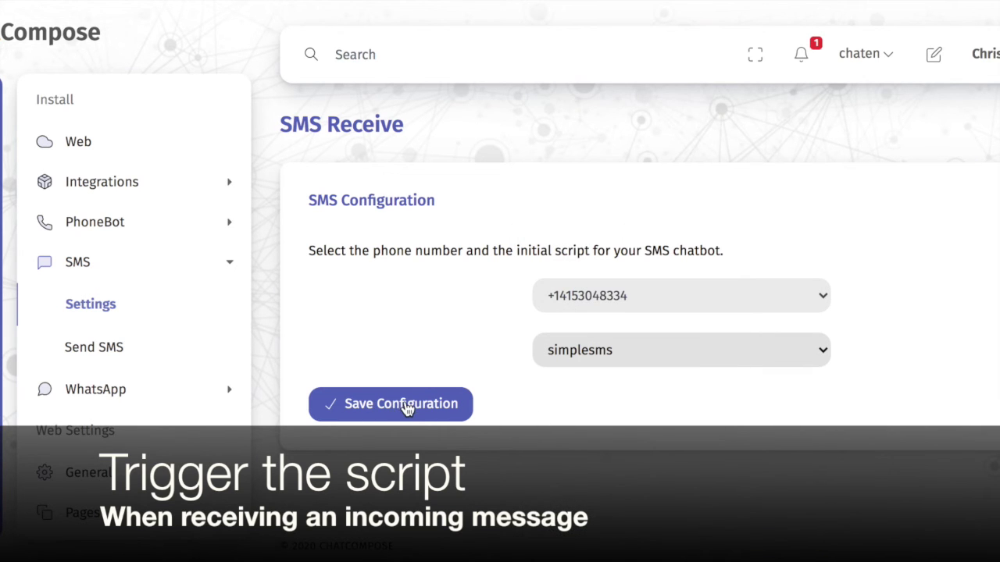
# Open the Send SMS page and review its CSV upload instructions and API parameters
pyautogui.click(83, 358)
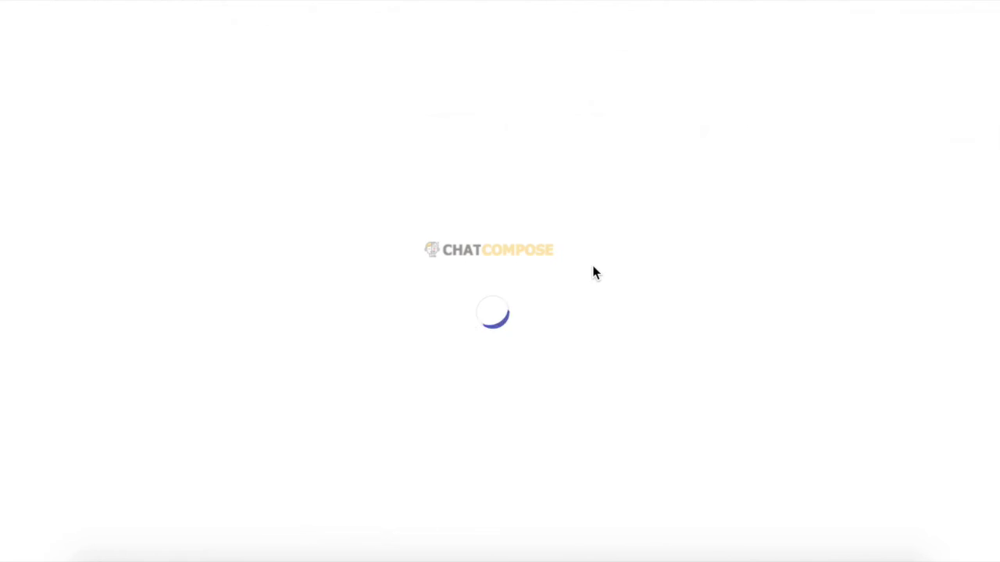
pyautogui.scroll(-2, 617, 256)
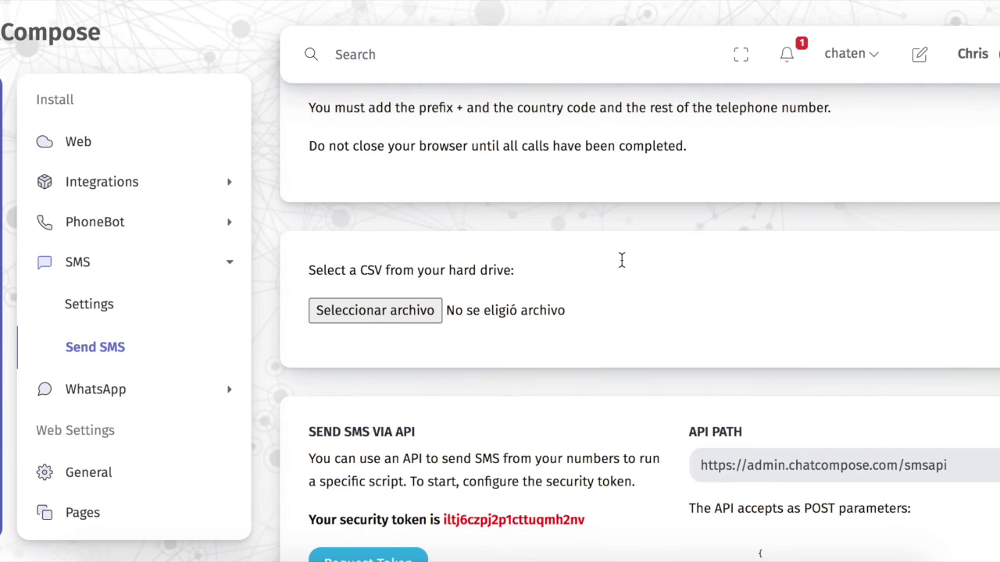
pyautogui.scroll(-2, 622, 262)
pyautogui.scroll(-1, 622, 261)
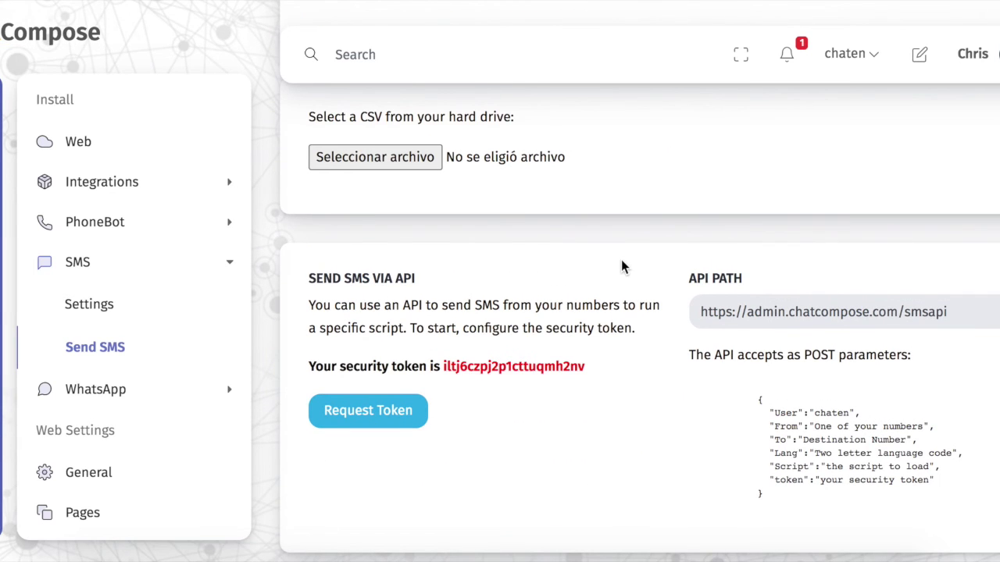
pyautogui.scroll(1, 645, 270)
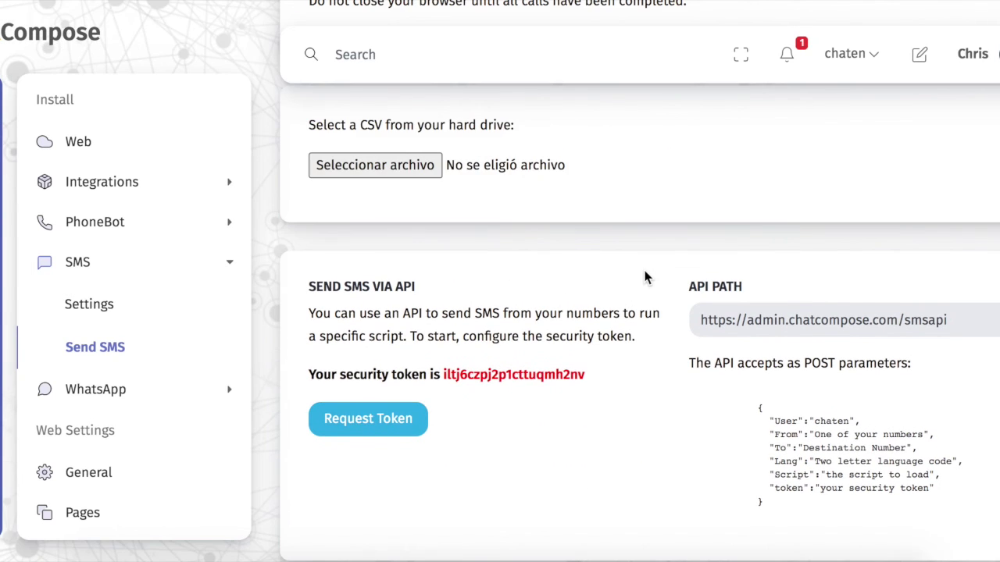
pyautogui.scroll(2, 645, 270)
pyautogui.scroll(1, 644, 278)
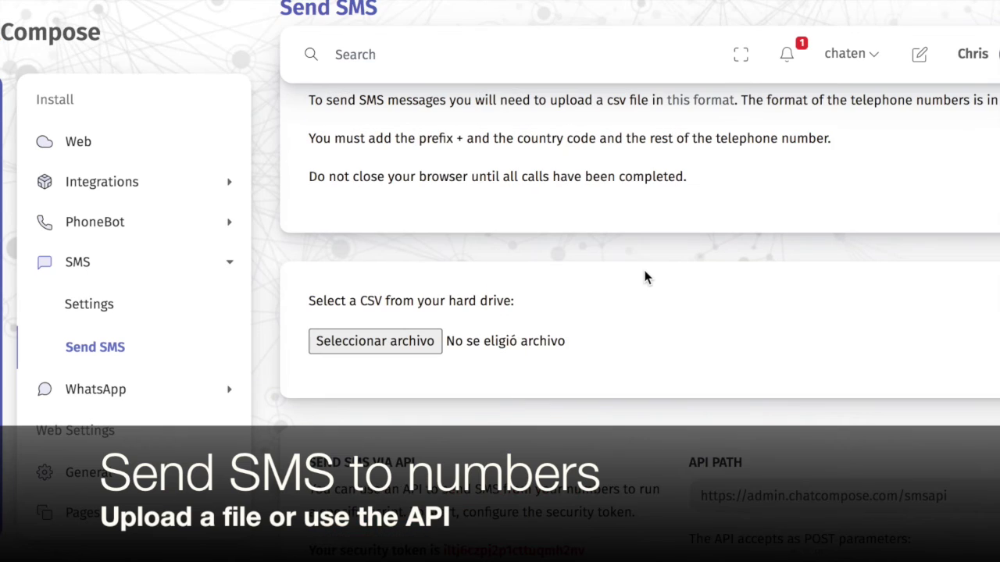
pyautogui.scroll(2, 645, 275)
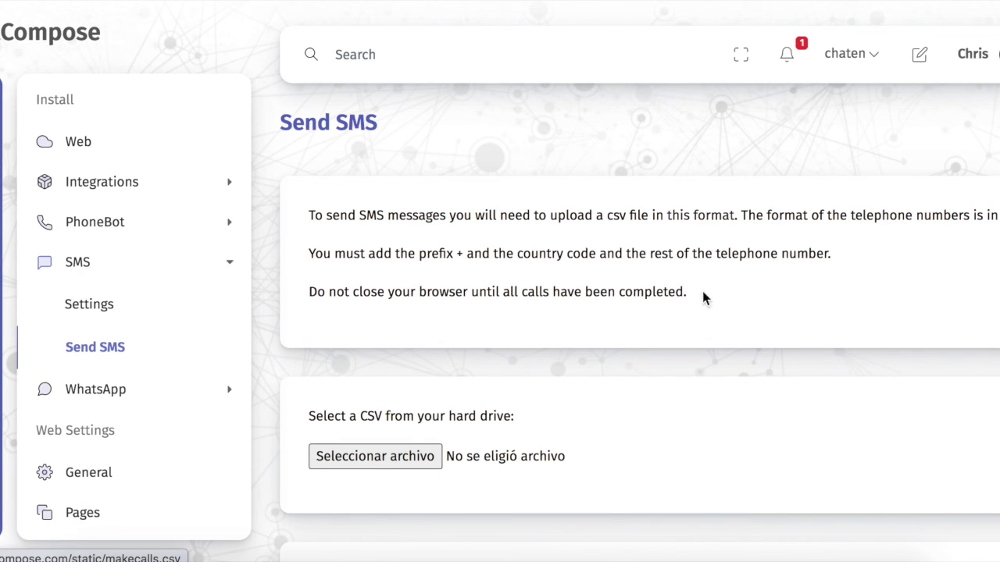
# Open the sample CSV file, examine its header row of ToNumber, Script and FromNumber, and switch back to Google Chrome
pyautogui.click(582, 558)
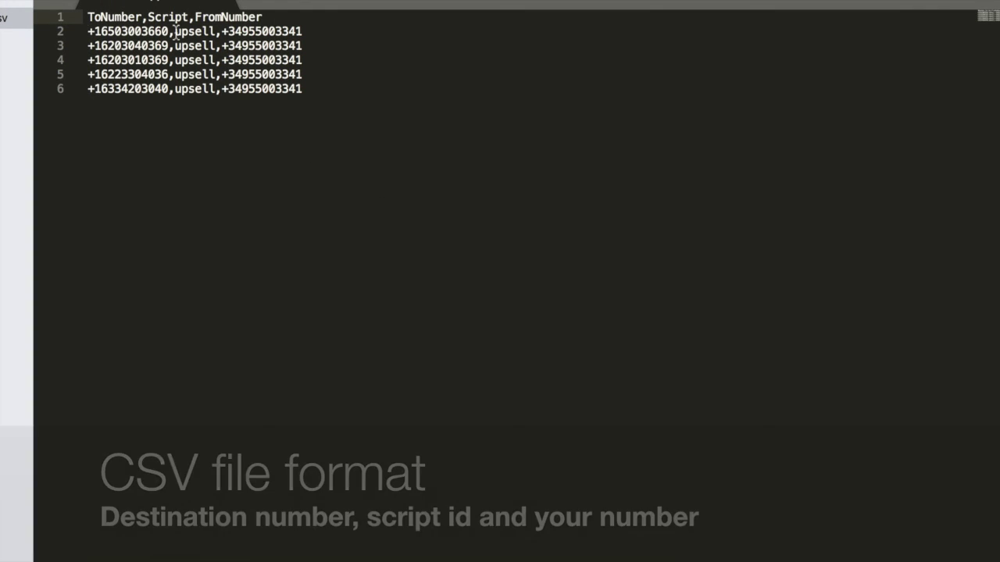
pyautogui.moveTo(87, 17); pyautogui.dragTo(275, 17)
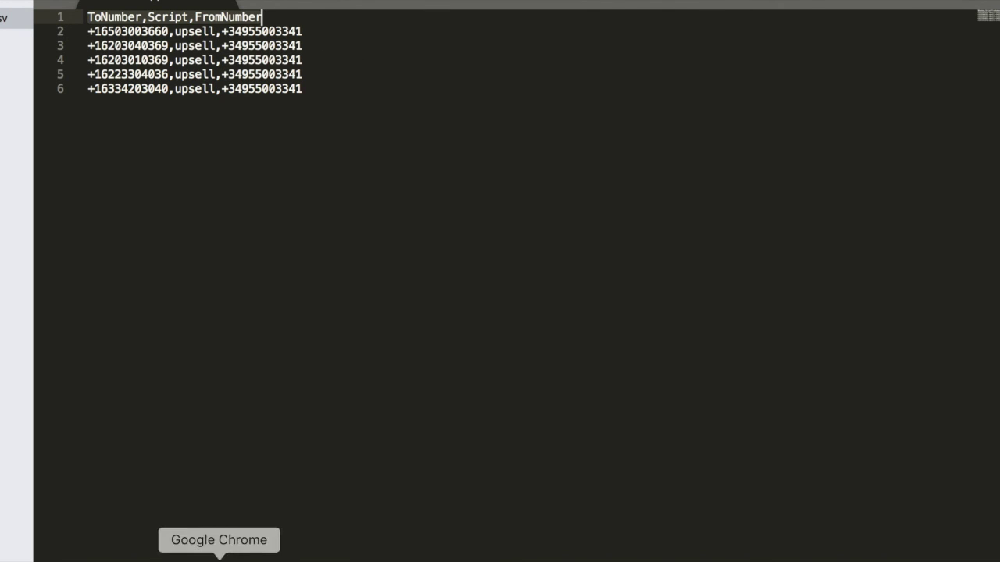
pyautogui.click(219, 556)
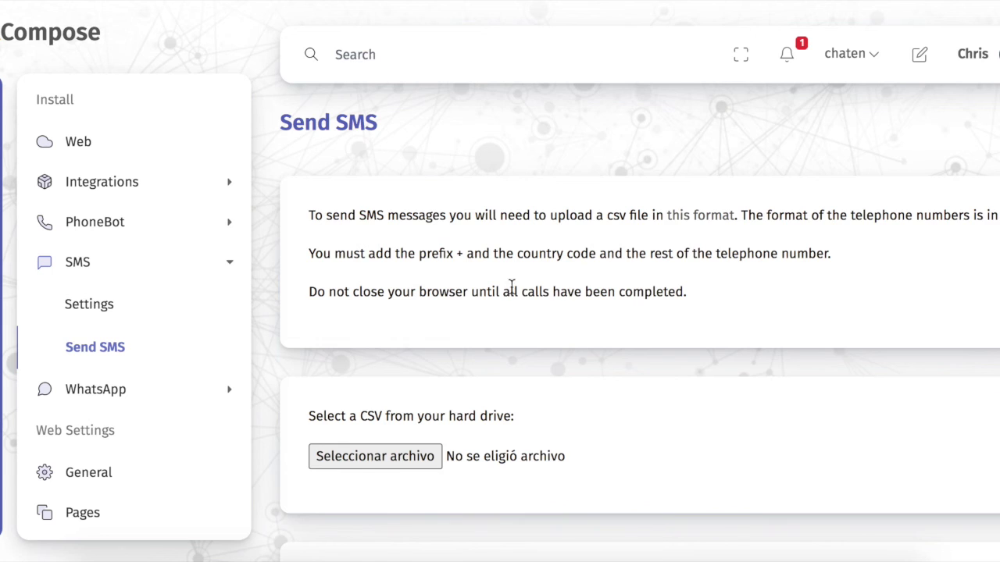
# Review the section on sending SMS via API, and open the CSV upload's file chooser, cancelling it without a selection
pyautogui.scroll(-2, 532, 290)
pyautogui.scroll(-1, 562, 295)
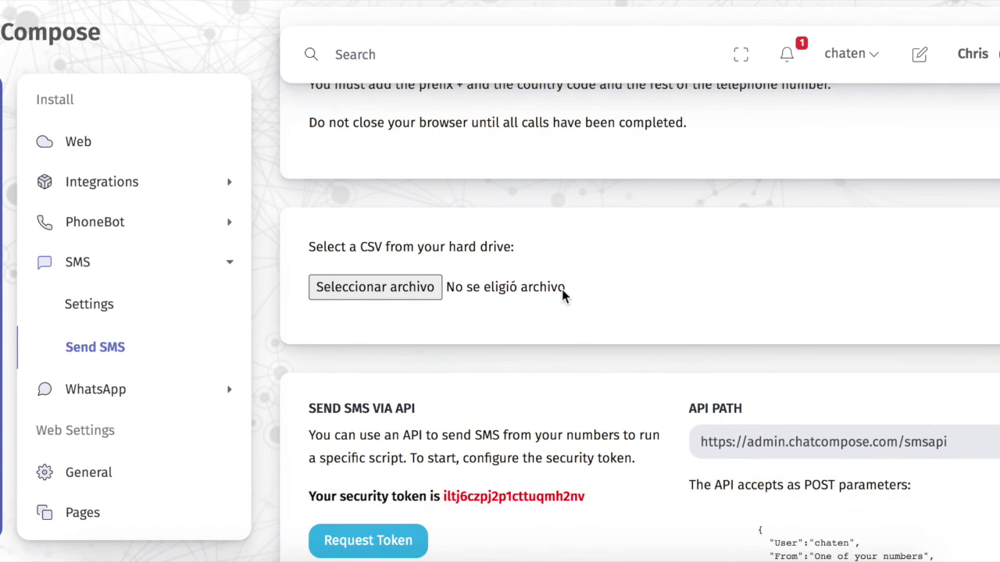
pyautogui.scroll(-2, 562, 295)
pyautogui.scroll(-1, 562, 295)
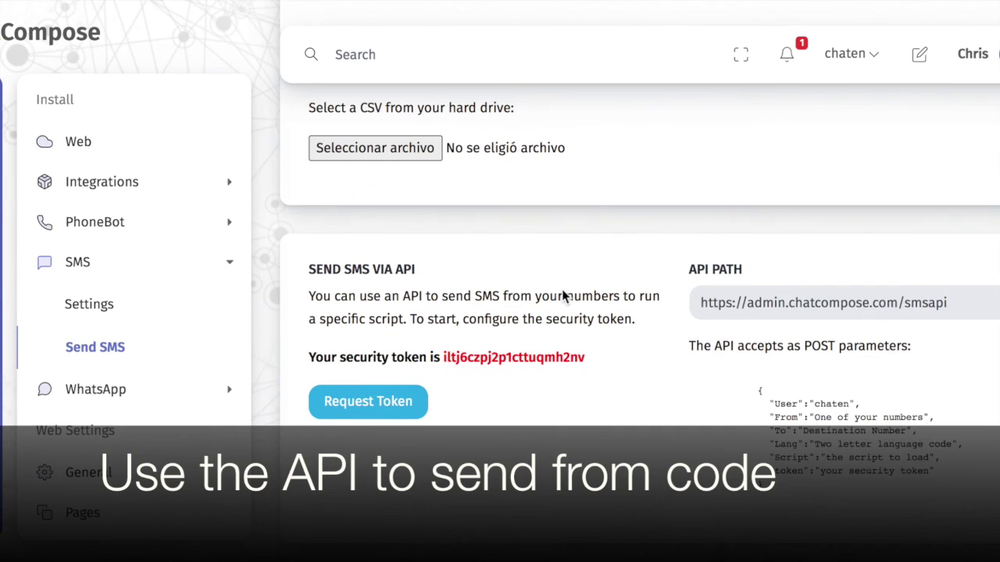
pyautogui.click(375, 148)
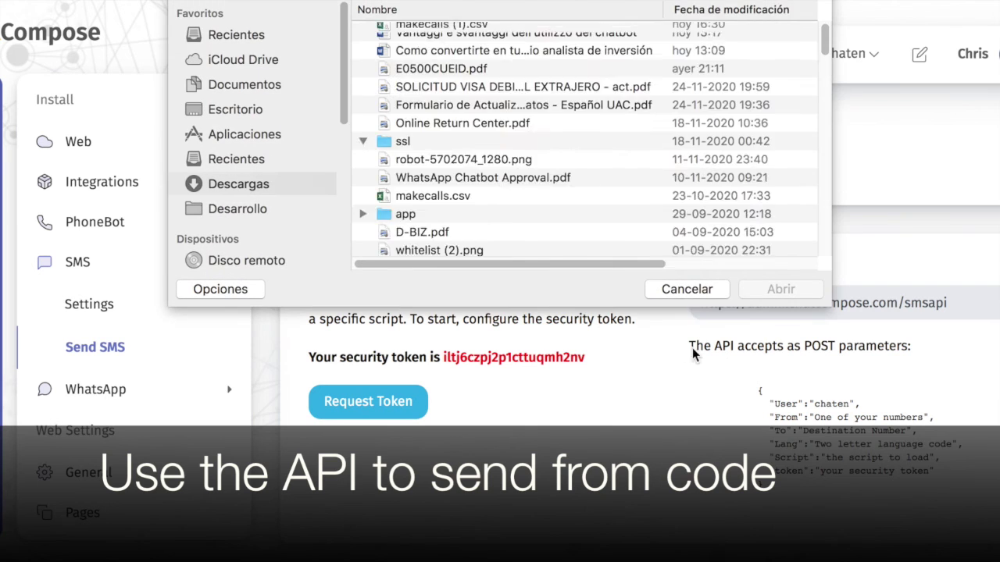
pyautogui.click(689, 292)
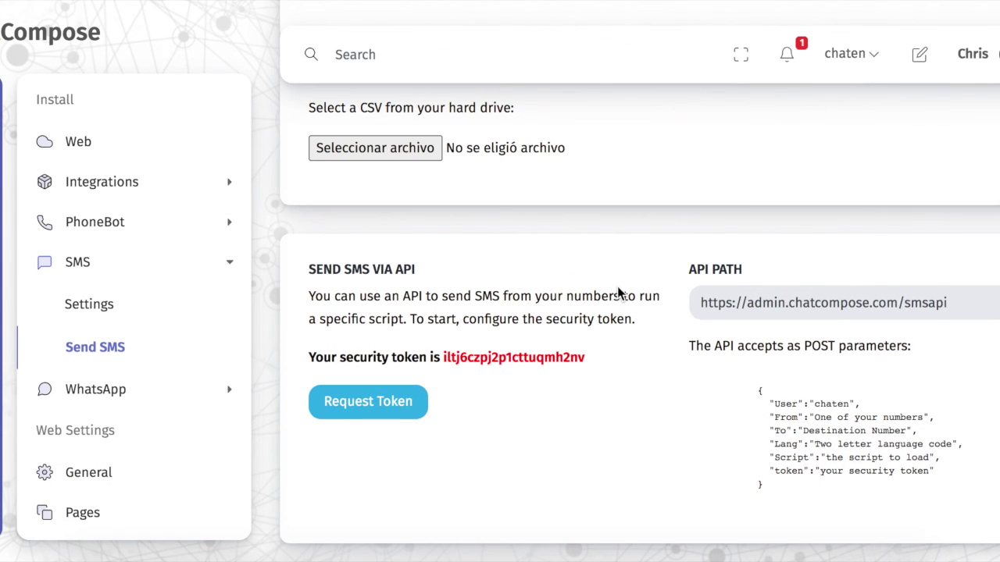
pyautogui.scroll(5, 617, 285)
pyautogui.scroll(1, 619, 288)
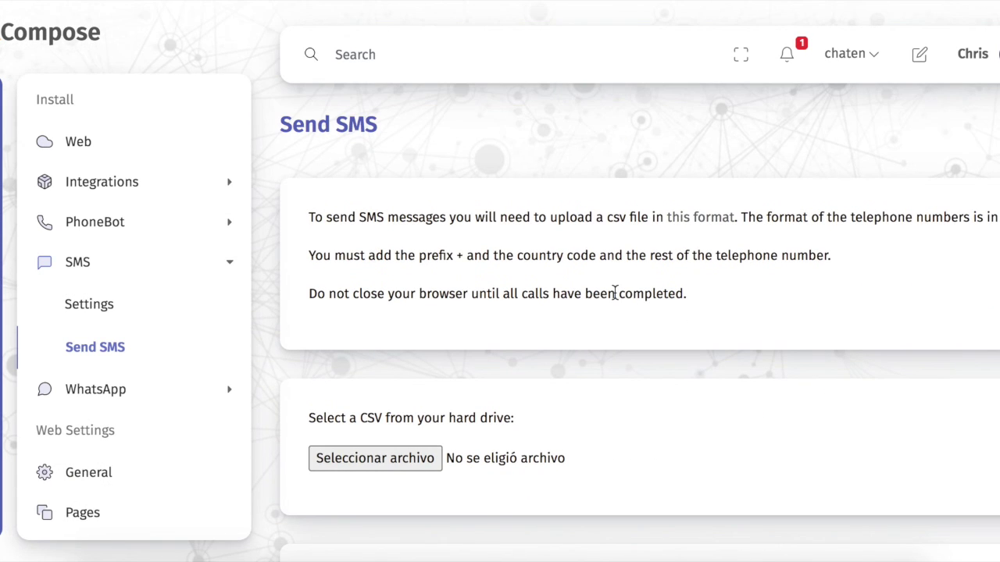